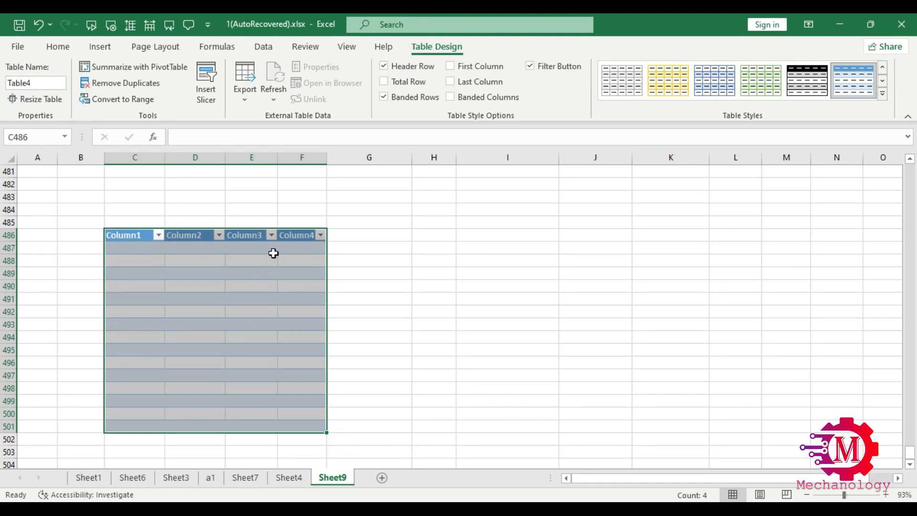
Apply the Medium table style with a black header, gray banded rows and black gridlines to the table
left_click(718, 78)
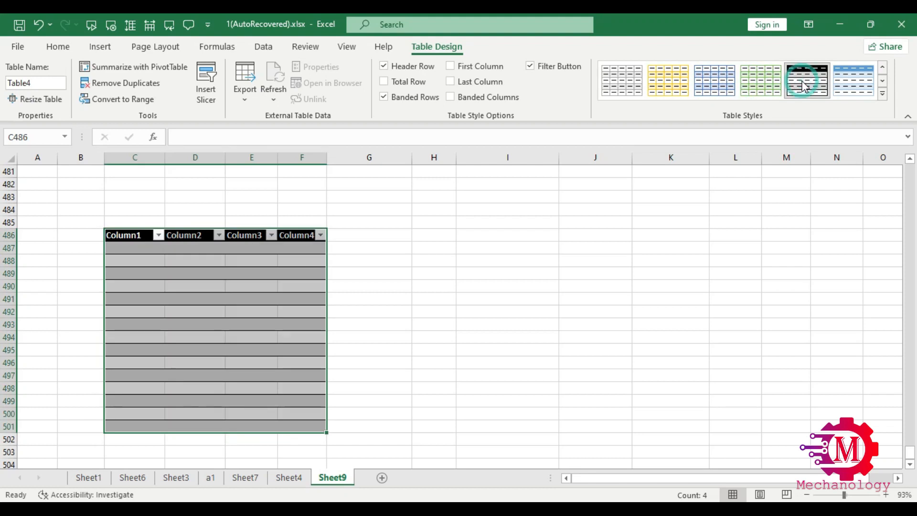
left_click(869, 78)
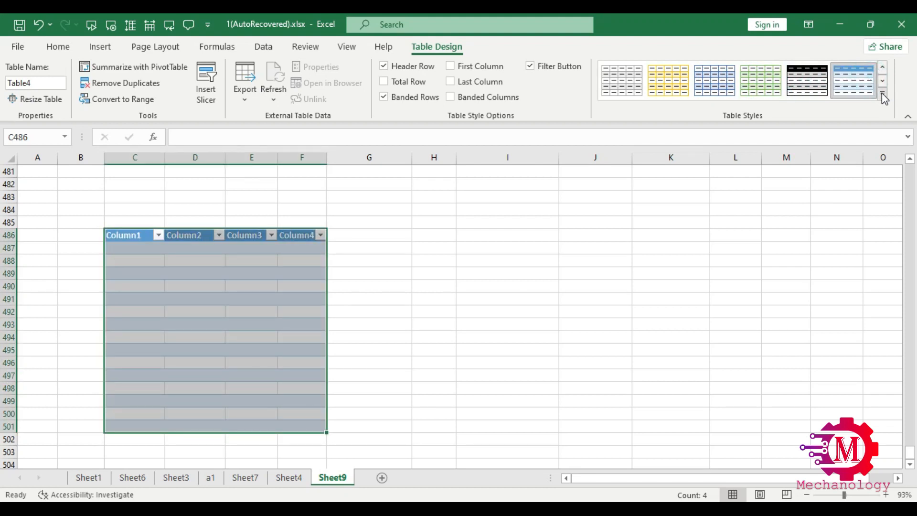
left_click(881, 96)
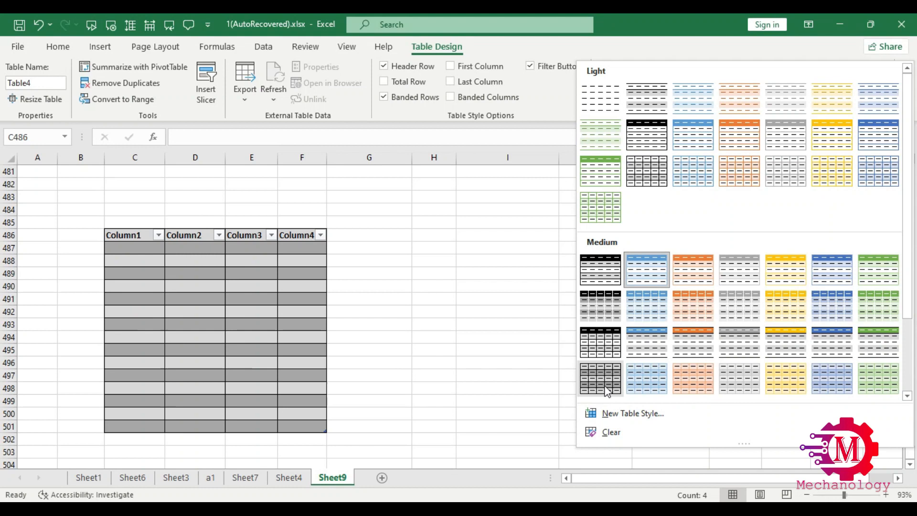
left_click(605, 346)
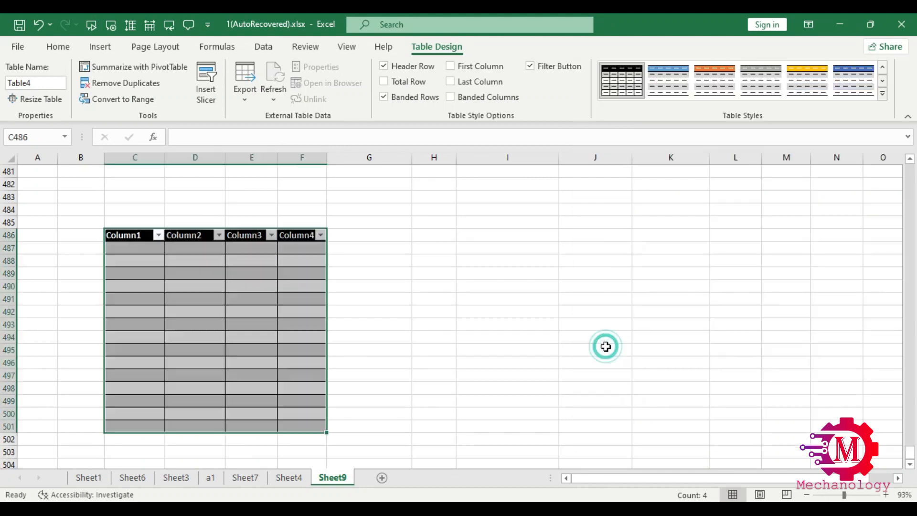
Rename the table's Column1 header as "num"
double_click(130, 236)
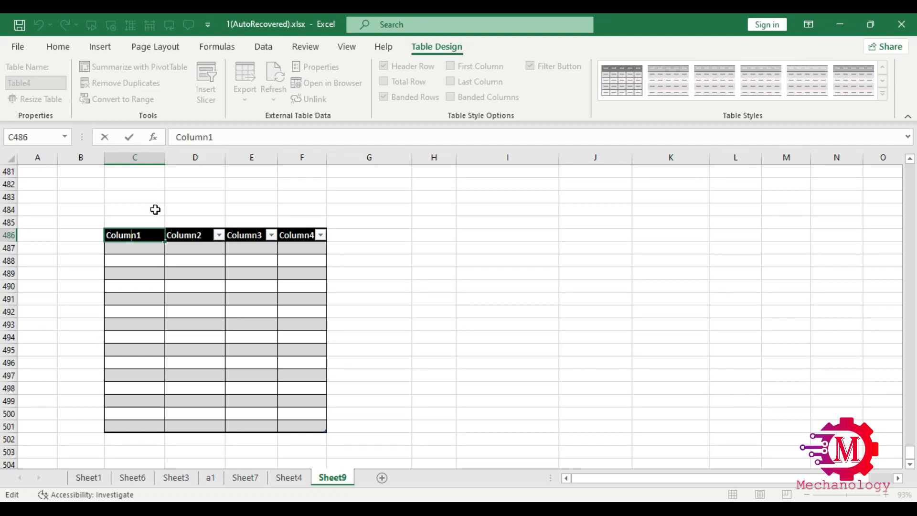
left_click(139, 254)
left_click(133, 236)
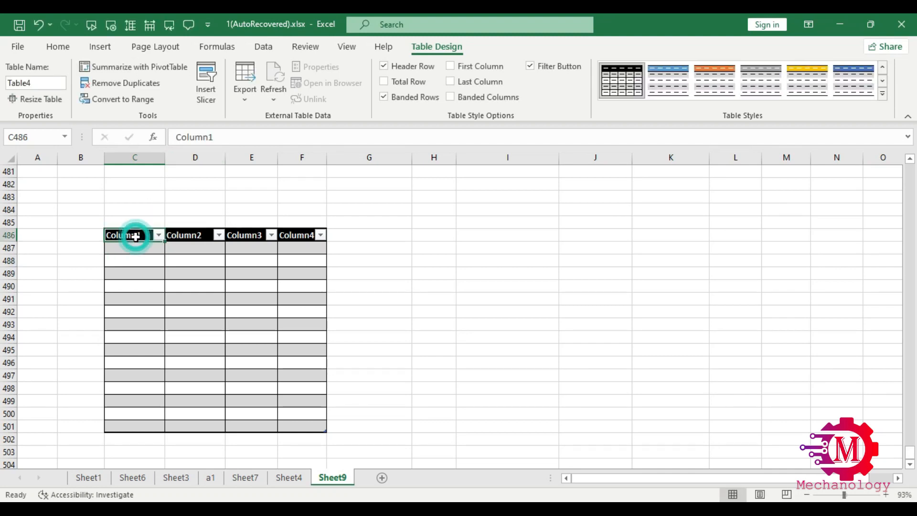
type("adfd")
key("BackSpace")
key("BackSpace")
key("BackSpace")
key("BackSpace")
key("BackSpace")
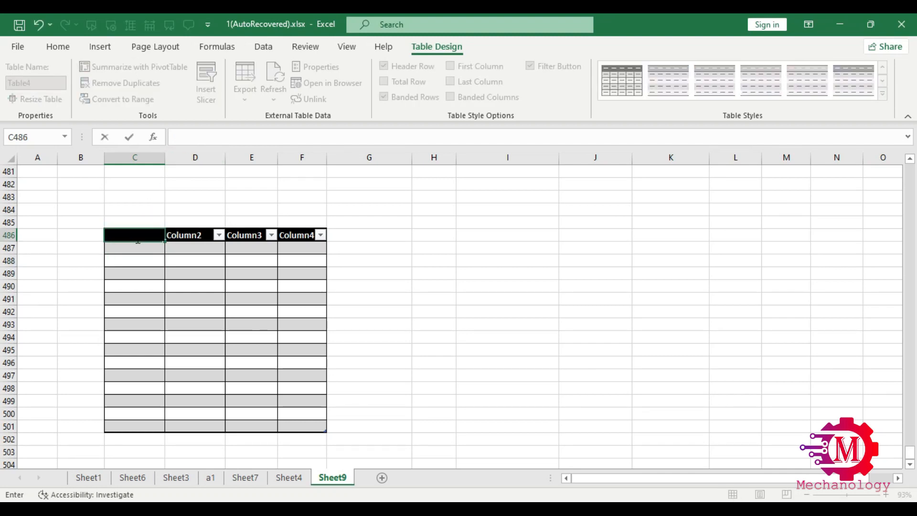
type("num")
Enter 1 and 2 in the first num cells and fill the series down to 15 in C501
left_click(137, 247)
type("1")
key("Return")
type("2")
left_click_drag(138, 247, 164, 427)
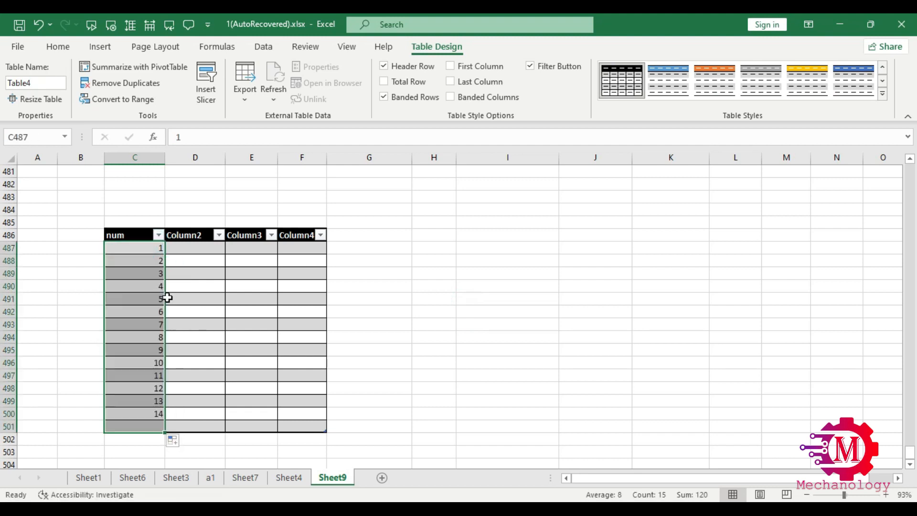
Rename the table's Column2 header as "name"
left_click(200, 249)
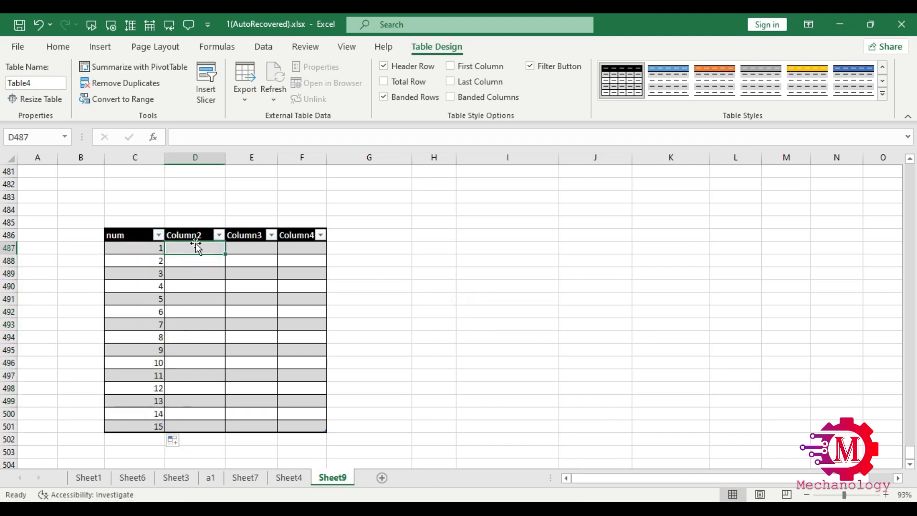
double_click(195, 237)
left_click_drag(202, 236, 169, 237)
type("de")
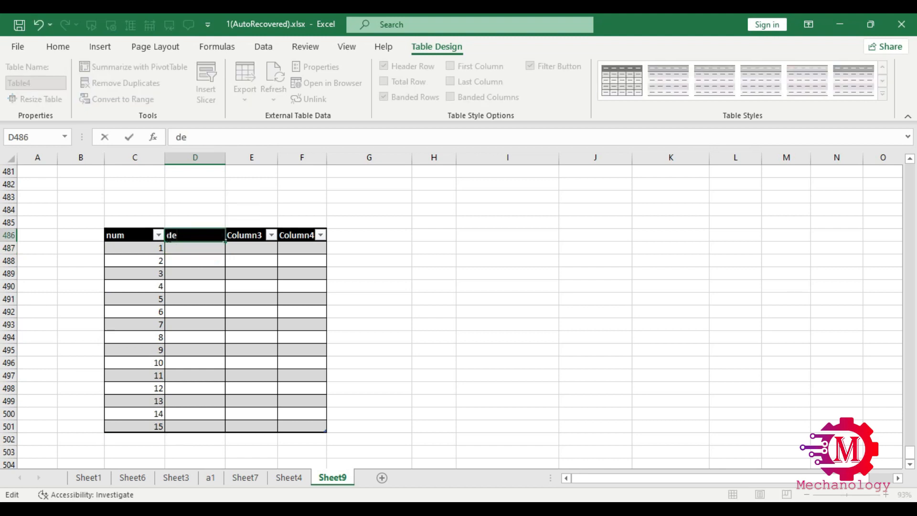
key("BackSpace")
key("BackSpace")
type("name")
Enter a first name in each of the first two rows of the name column
left_click(180, 246)
type("ali")
key("Return")
type("ahmed")
Center the contents of all the table's data cells horizontally
left_click_drag(302, 247, 139, 426)
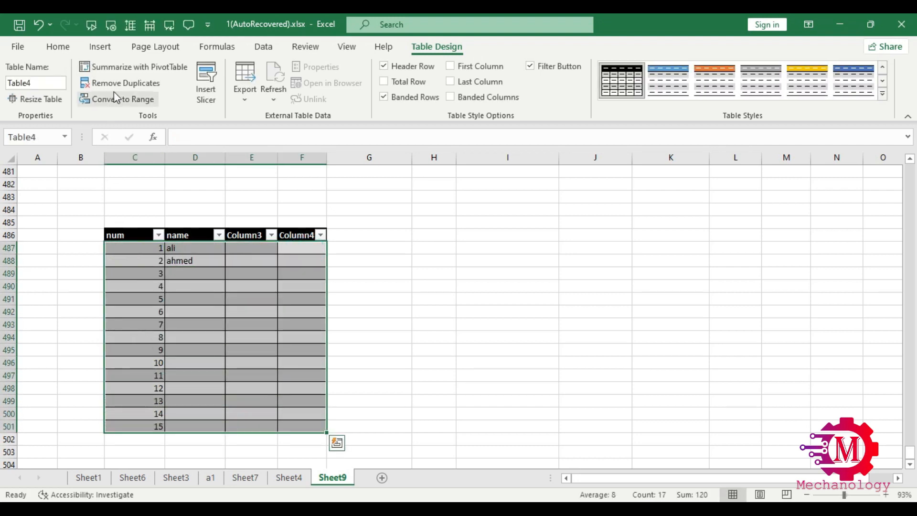
left_click(69, 50)
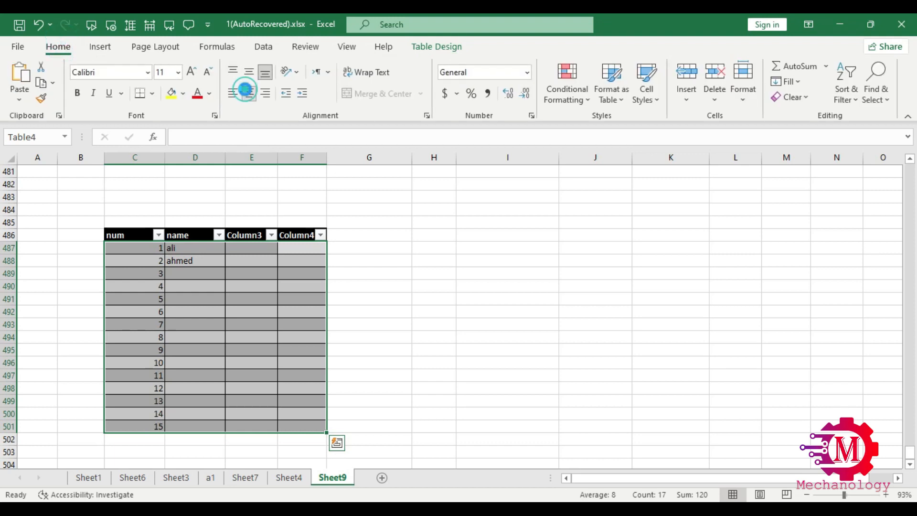
left_click(249, 94)
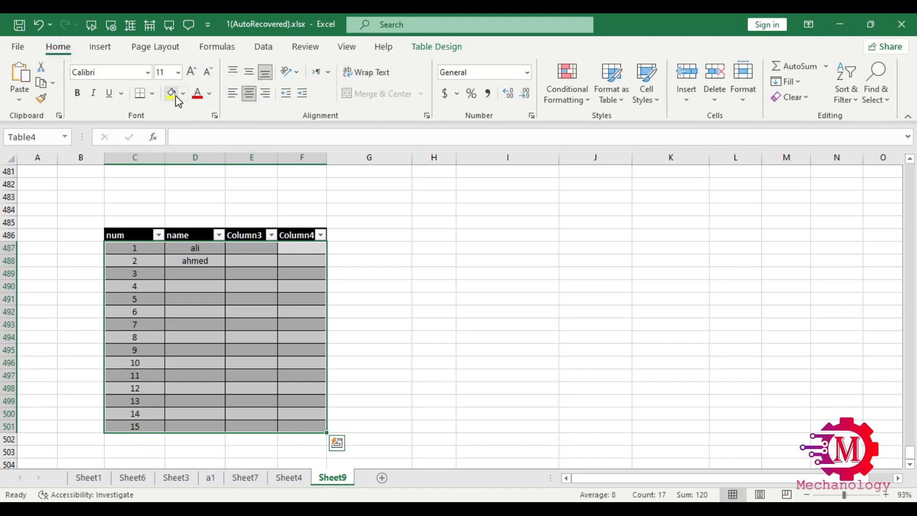
left_click(251, 260)
Toggle the table's Total Row, Header Row and Banded Rows options one by one, restoring each
left_click(436, 46)
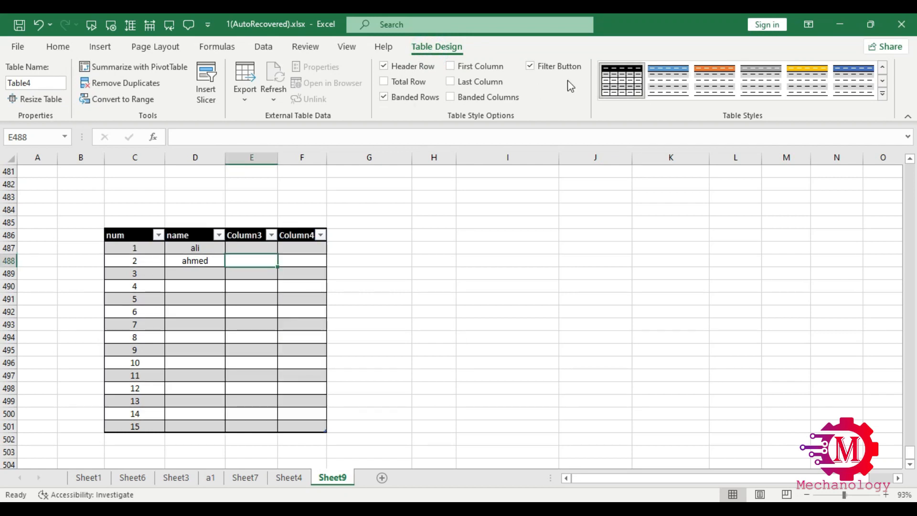
left_click(385, 81)
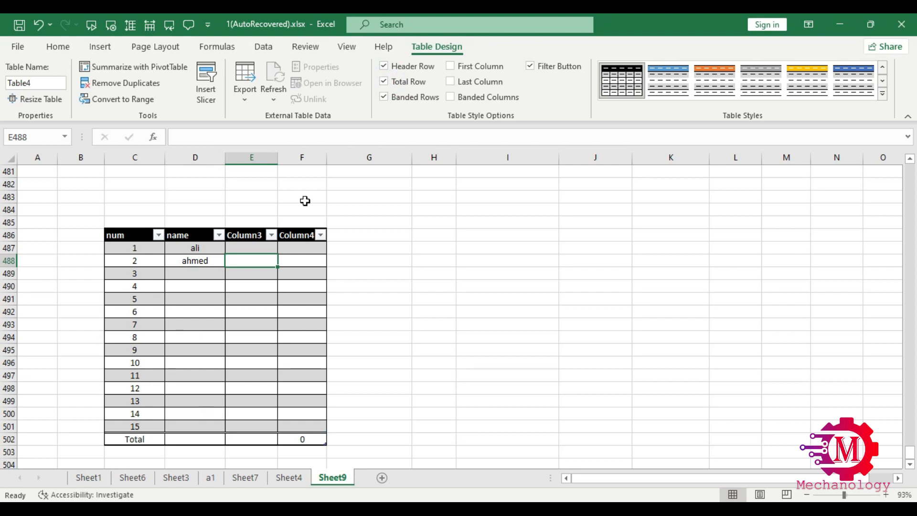
left_click(384, 82)
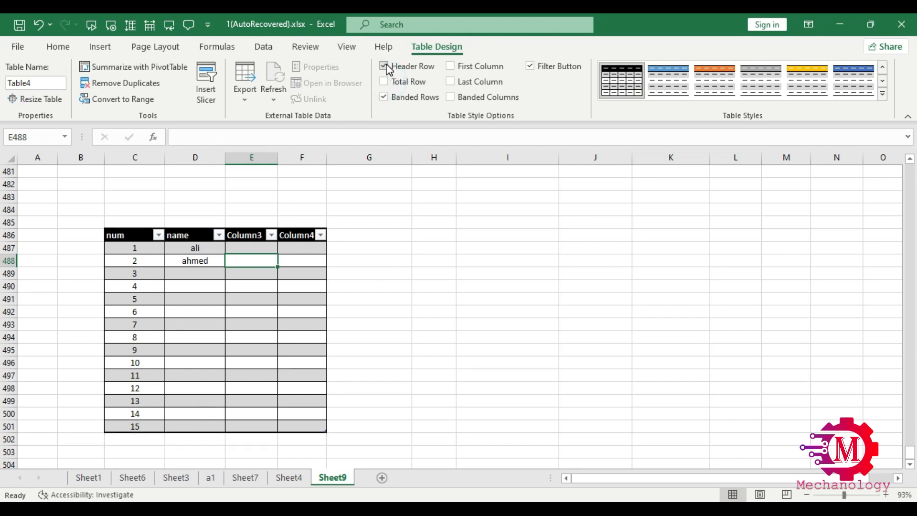
left_click(385, 66)
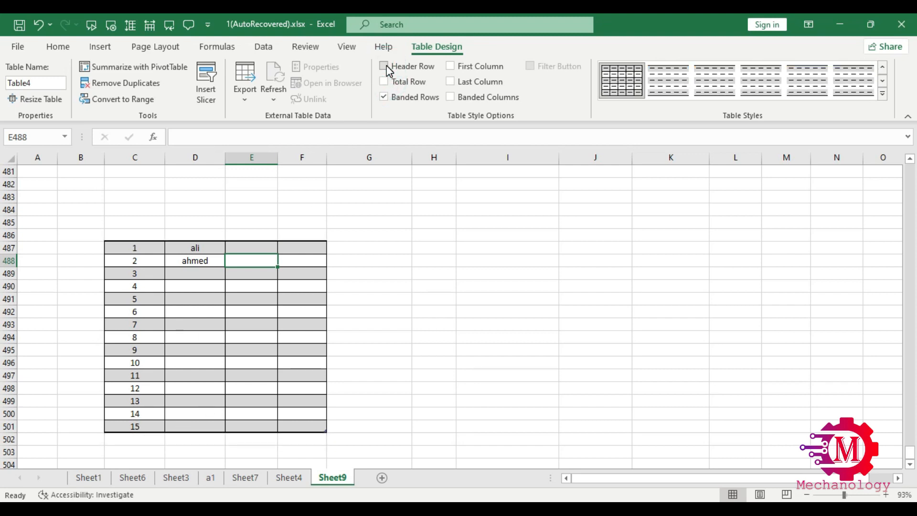
left_click(385, 67)
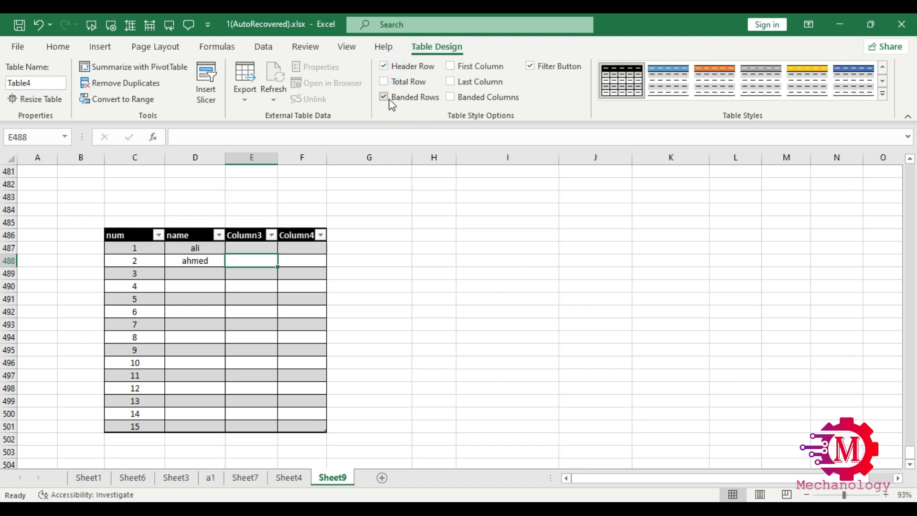
left_click(385, 96)
left_click(383, 98)
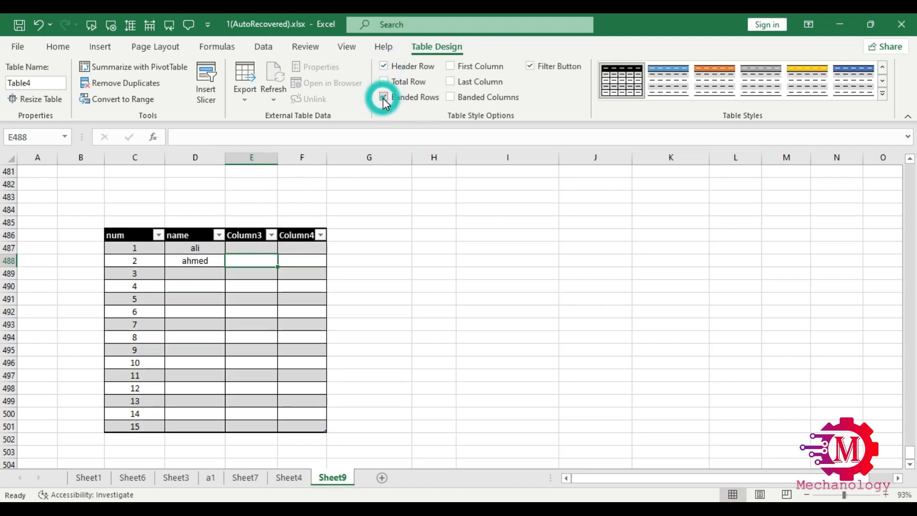
Try the First Column, Last Column and Banded Columns options on the table, switching each off again
left_click(451, 66)
left_click(452, 67)
left_click(451, 82)
left_click(452, 82)
left_click(452, 97)
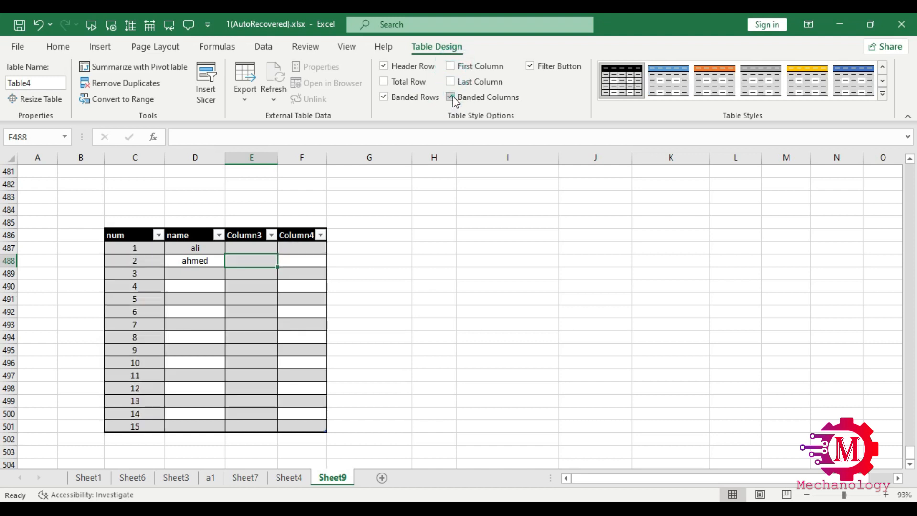
left_click(451, 97)
Turn off the table's banded rows and switch its filter buttons off and back on
left_click(383, 97)
left_click(529, 66)
left_click(529, 67)
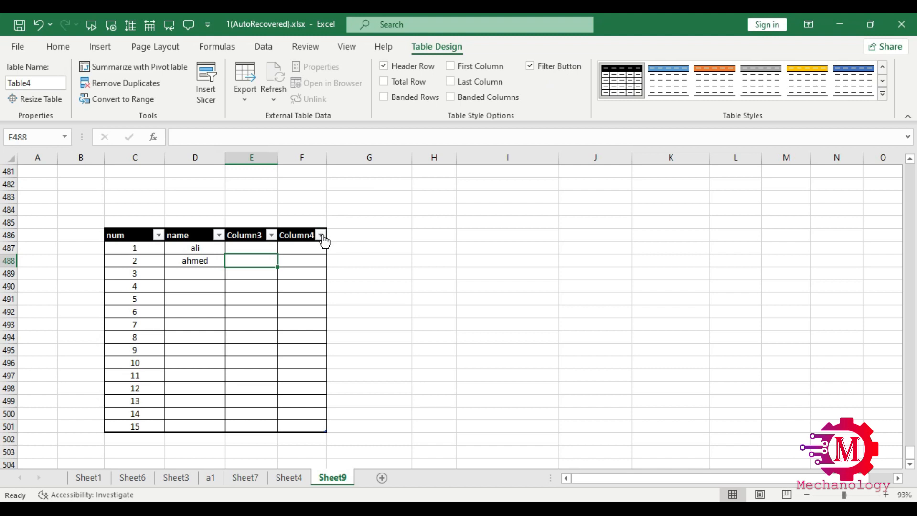
left_click(530, 66)
left_click(530, 66)
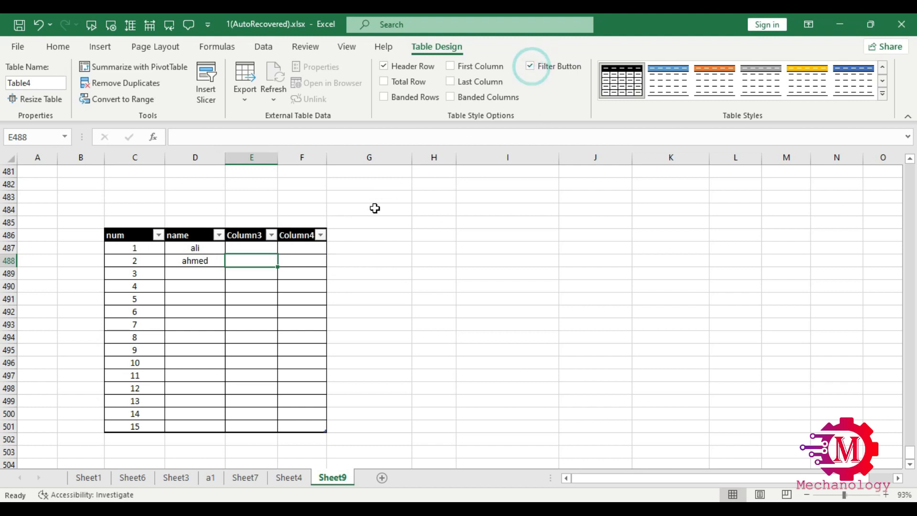
View the sort and filter options of Column4 and the num column without applying any
left_click(321, 235)
left_click(321, 235)
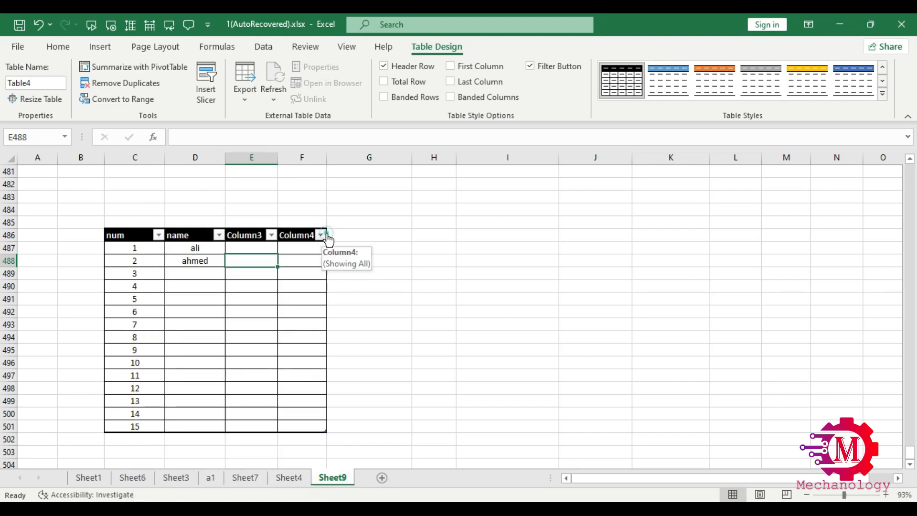
left_click(158, 235)
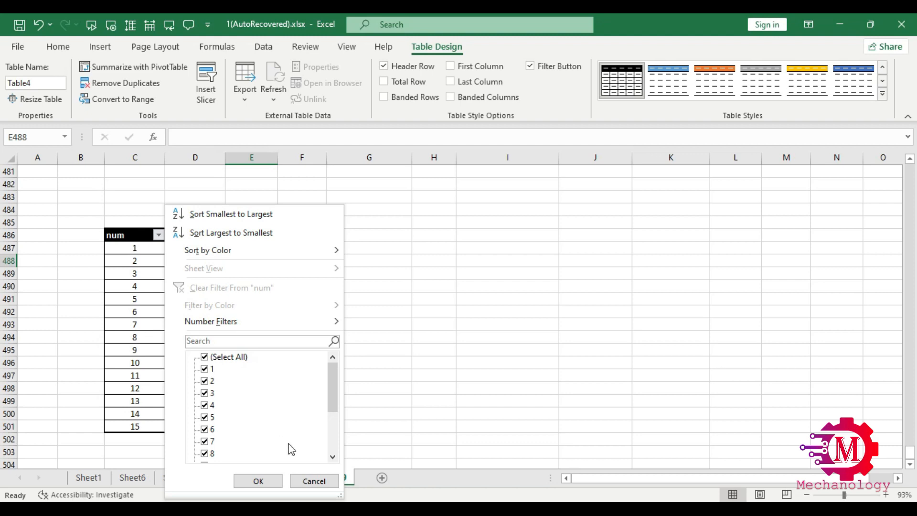
left_click(313, 481)
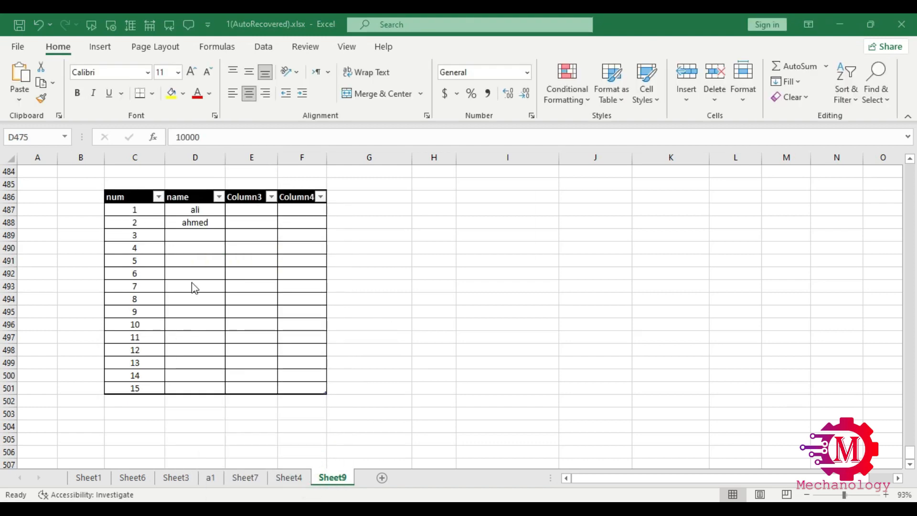
Check the name assigned to the table in its design properties
left_click(221, 286)
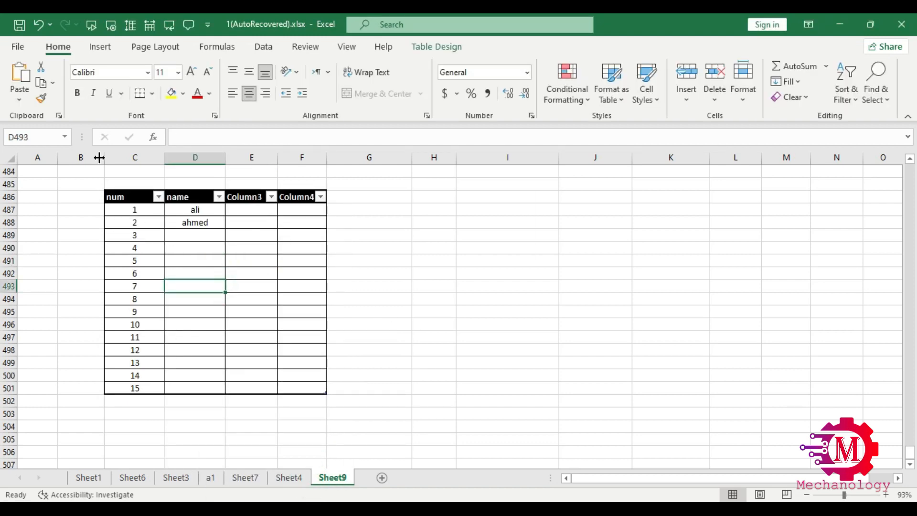
left_click(436, 46)
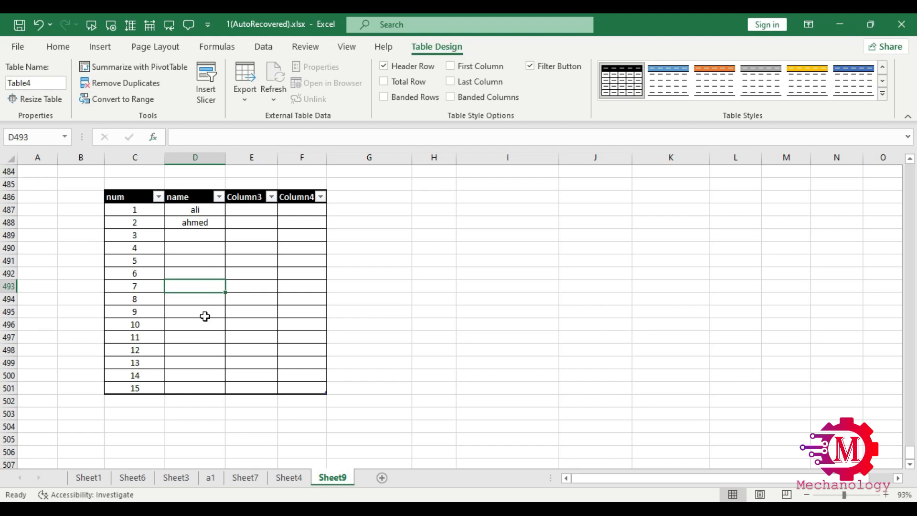
left_click(46, 83)
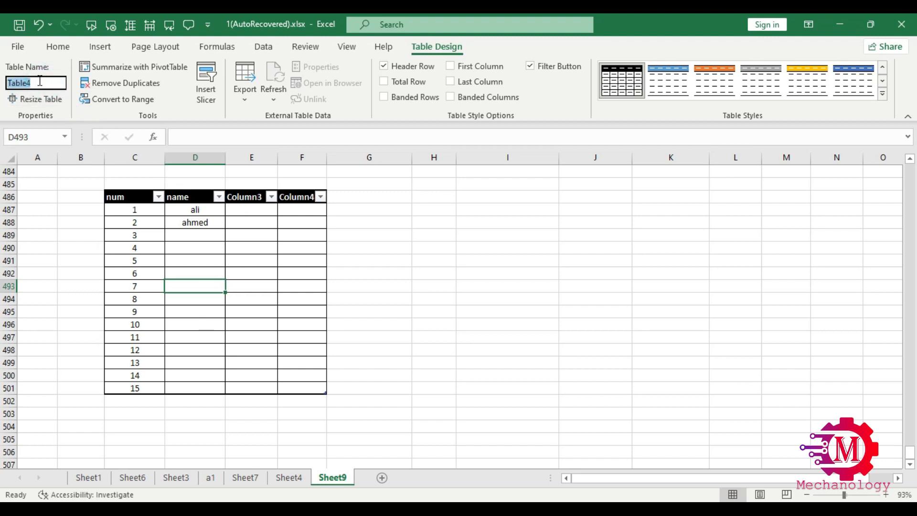
left_click(62, 196)
left_click(196, 261)
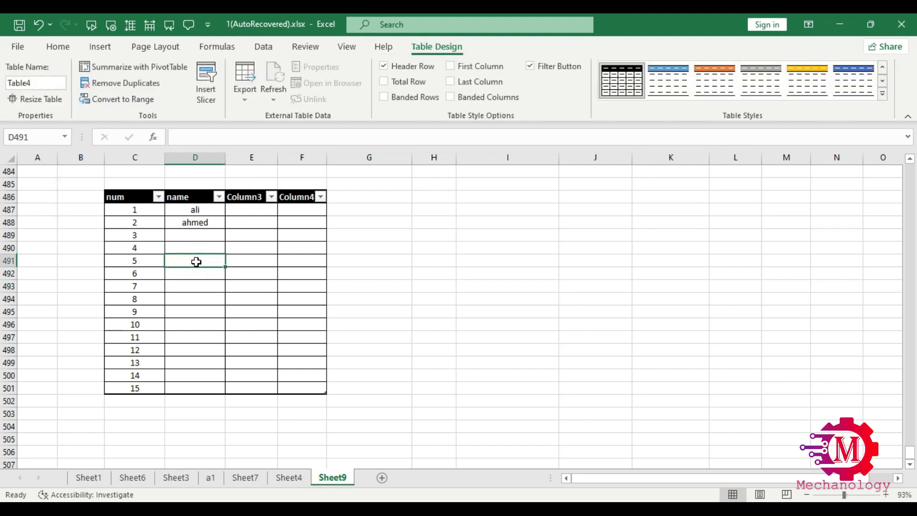
Convert the data range A454:E478 into a table with headers
scroll(196, 262, "up", 9)
left_click(144, 288)
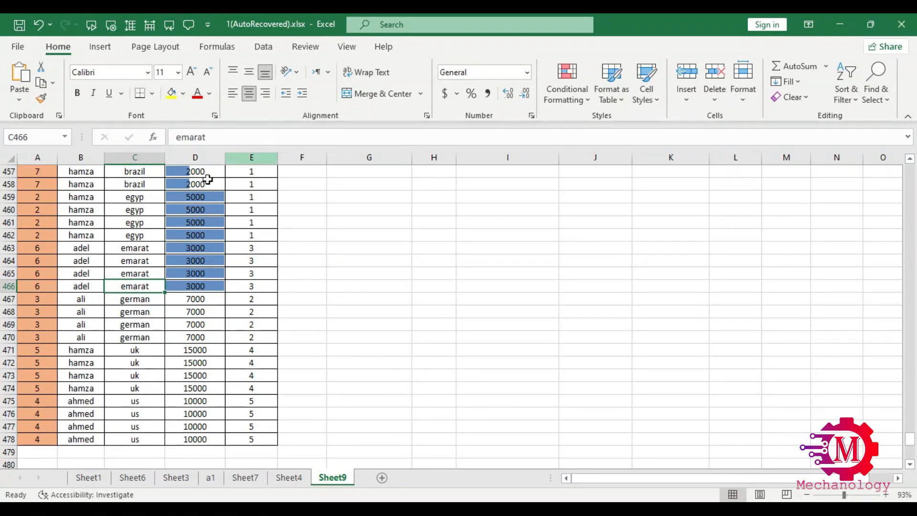
scroll(185, 212, "up", 3)
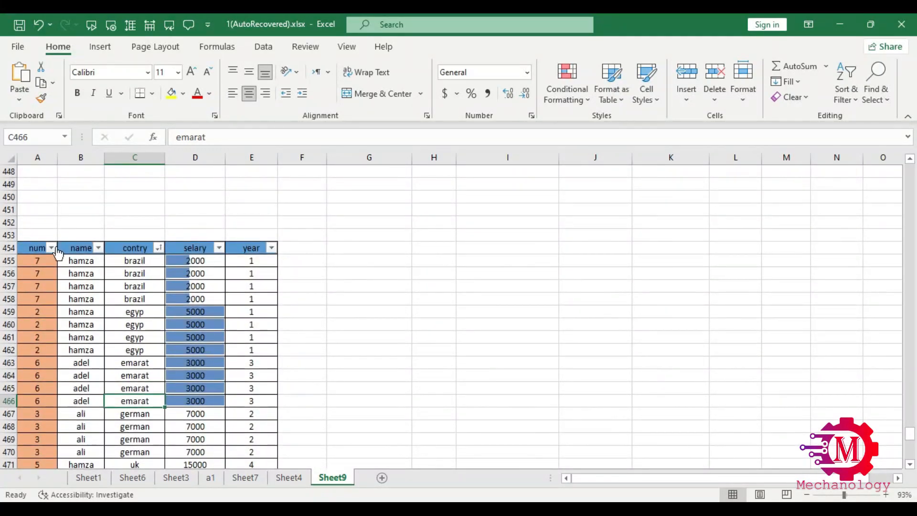
scroll(145, 293, "down", 1)
left_click(145, 311)
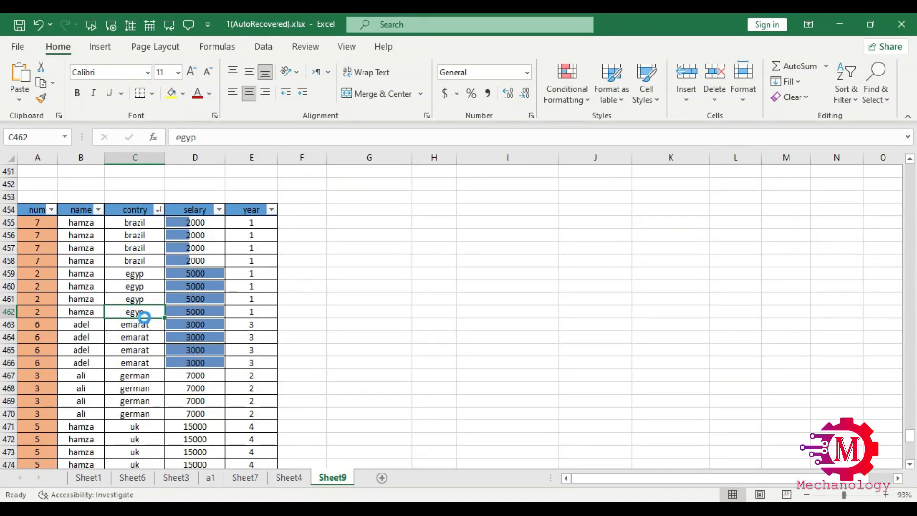
key("ctrl+t")
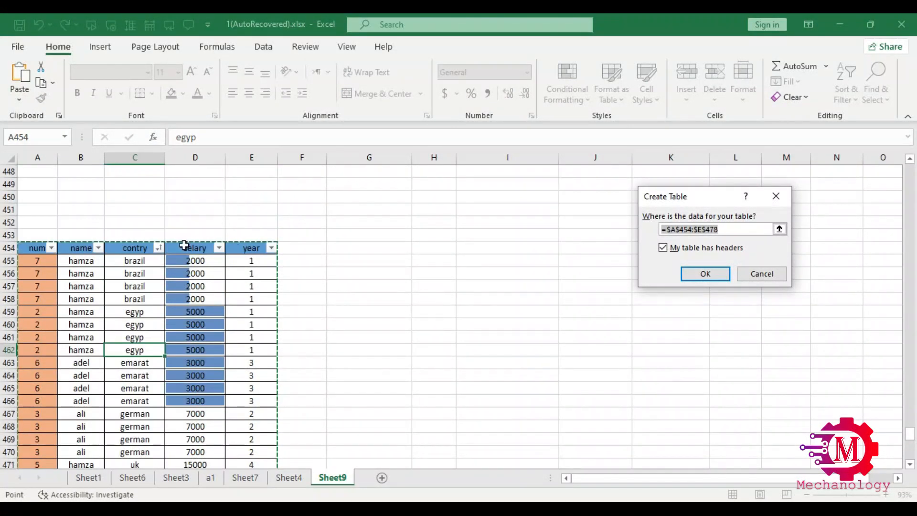
scroll(143, 254, "down", 4)
left_click(705, 275)
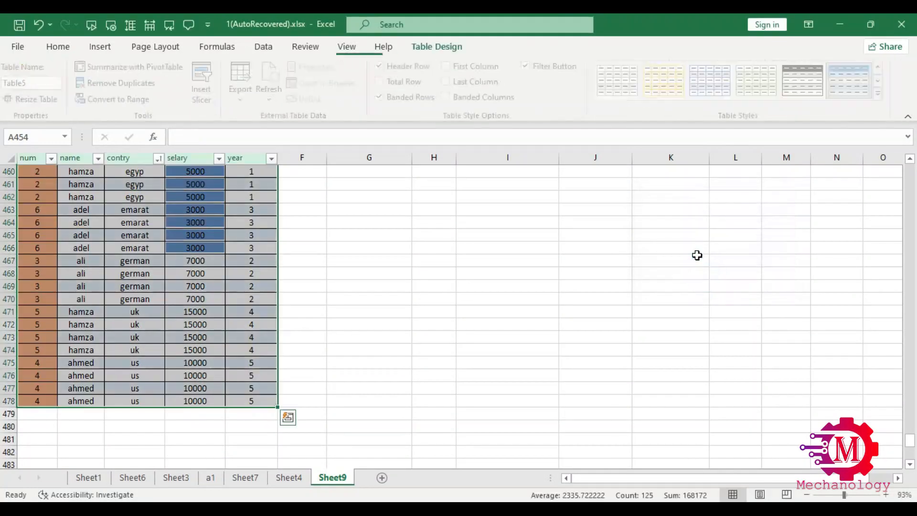
scroll(153, 267, "up", 3)
left_click(144, 286)
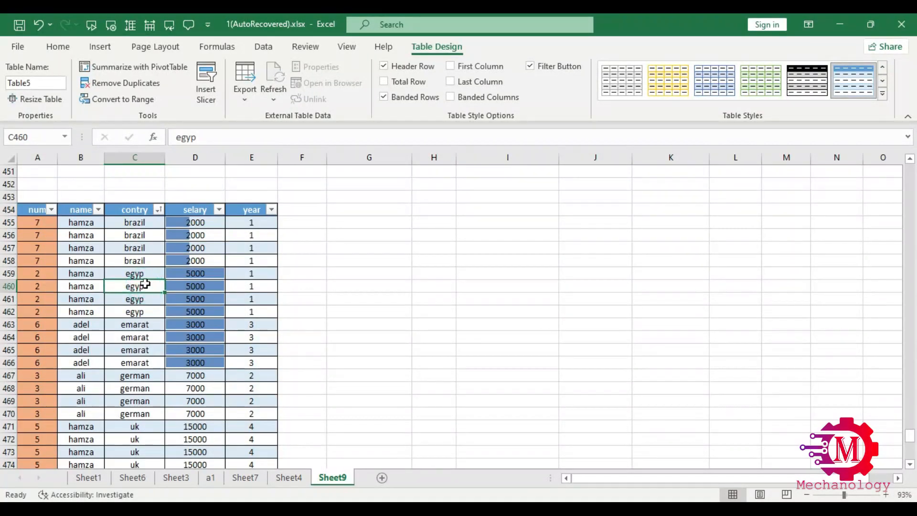
View the Remove Duplicates options for the table starting at A454 without removing anything
left_click(111, 84)
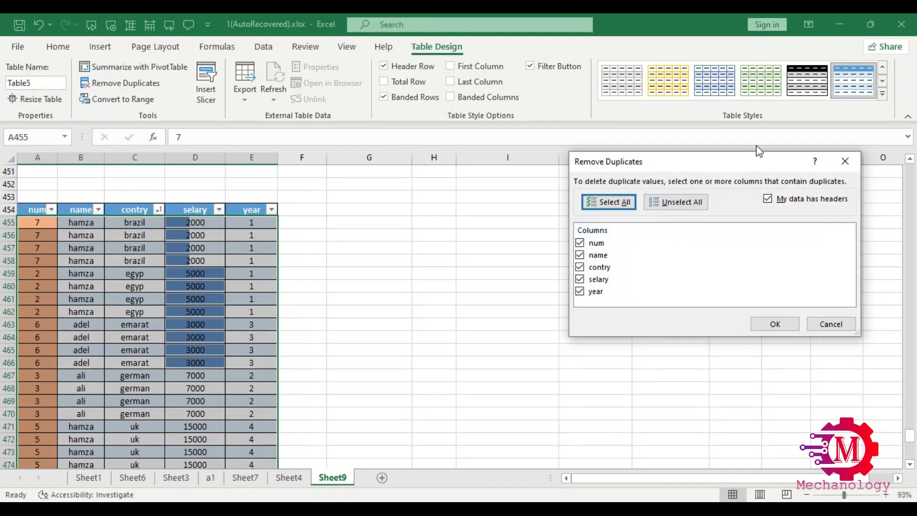
left_click(847, 161)
left_click(235, 299)
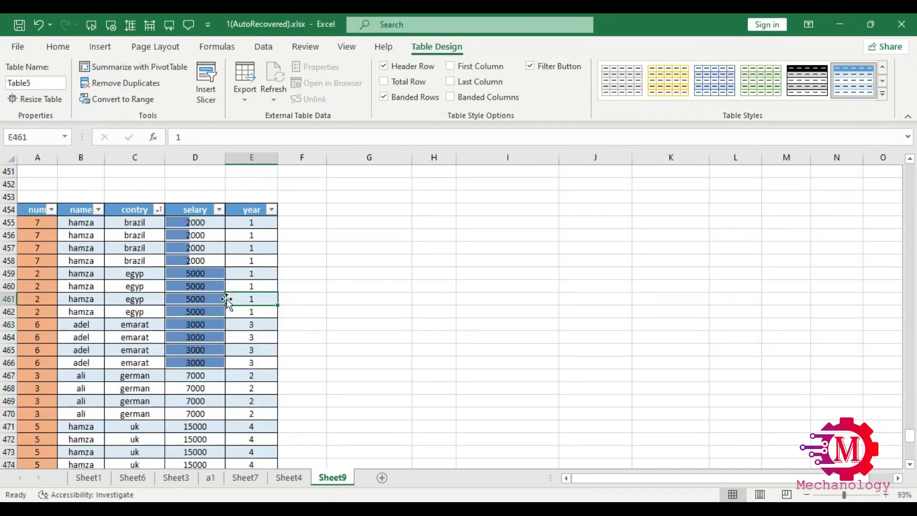
Switch to Sheet6 and jump from there to the table named Table4 by its name
scroll(230, 301, "down", 2)
scroll(150, 258, "down", 2)
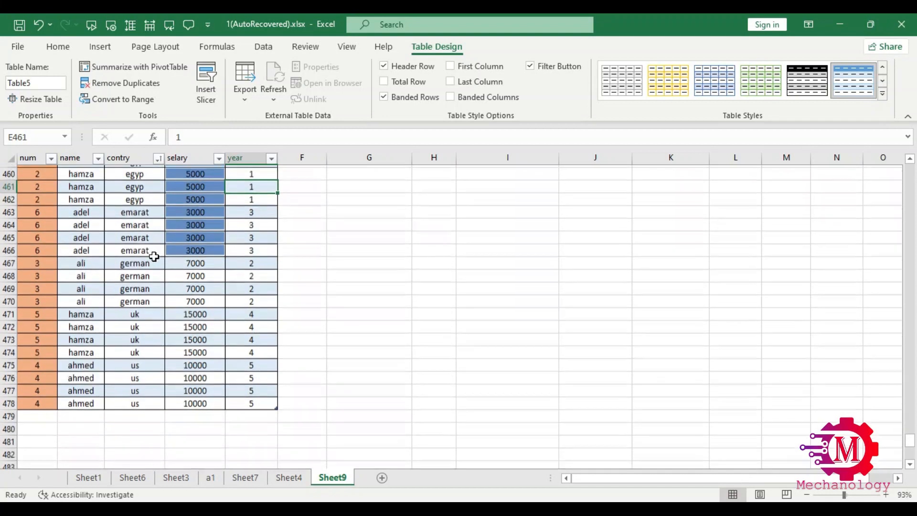
scroll(229, 343, "down", 4)
left_click(241, 401)
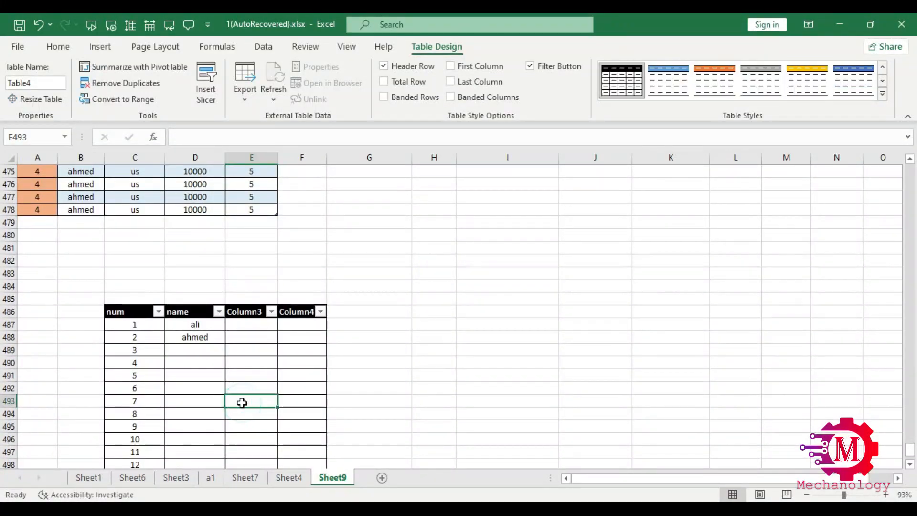
scroll(236, 365, "down", 1)
left_click(151, 477)
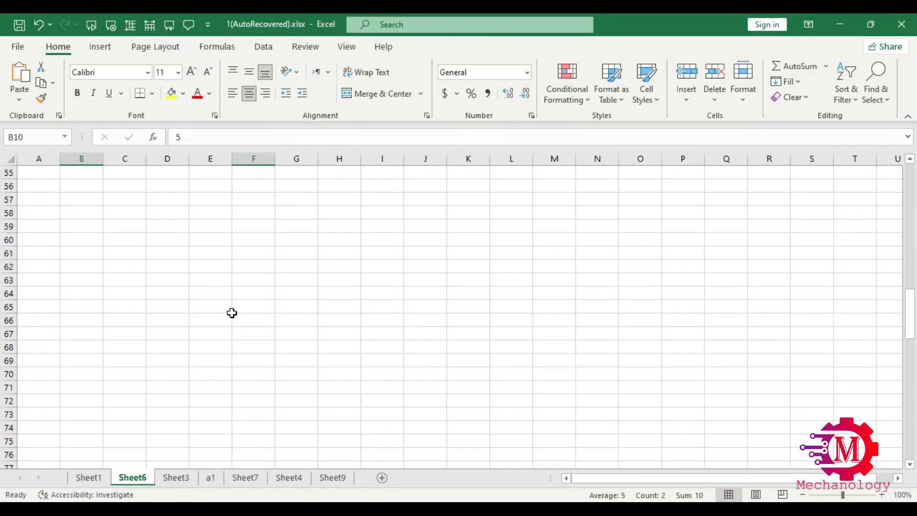
left_click(64, 136)
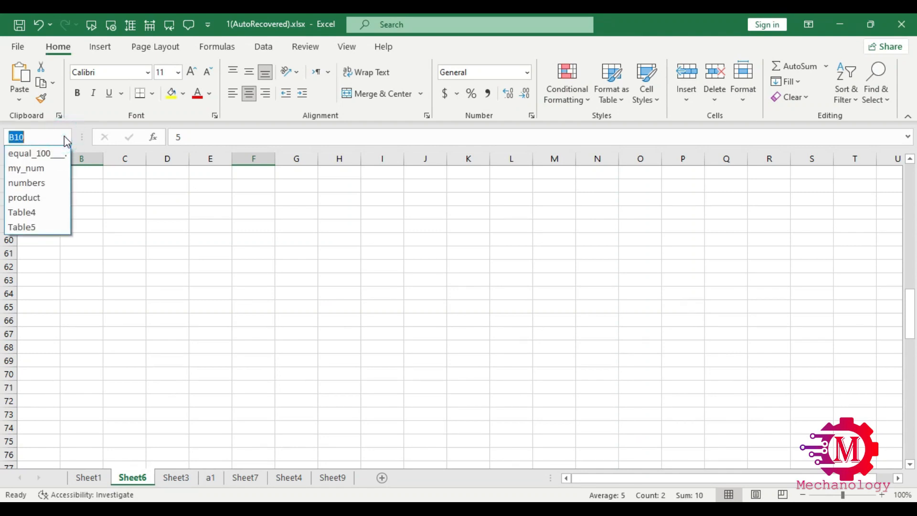
left_click(47, 213)
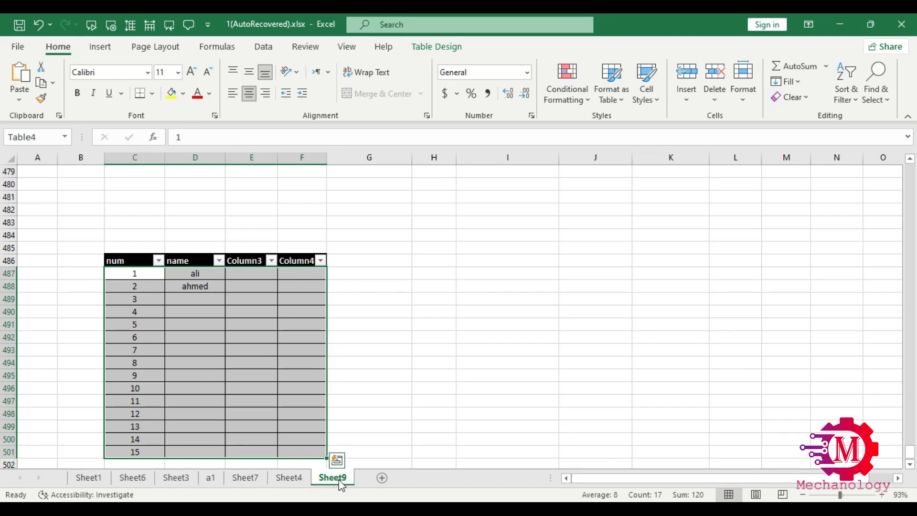
scroll(231, 305, "down", 1)
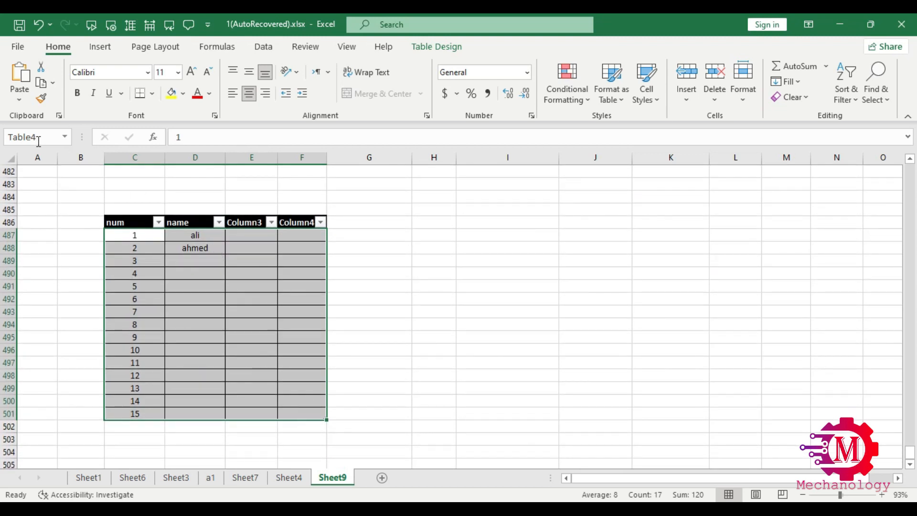
Convert Table4 to a normal range
left_click(232, 296)
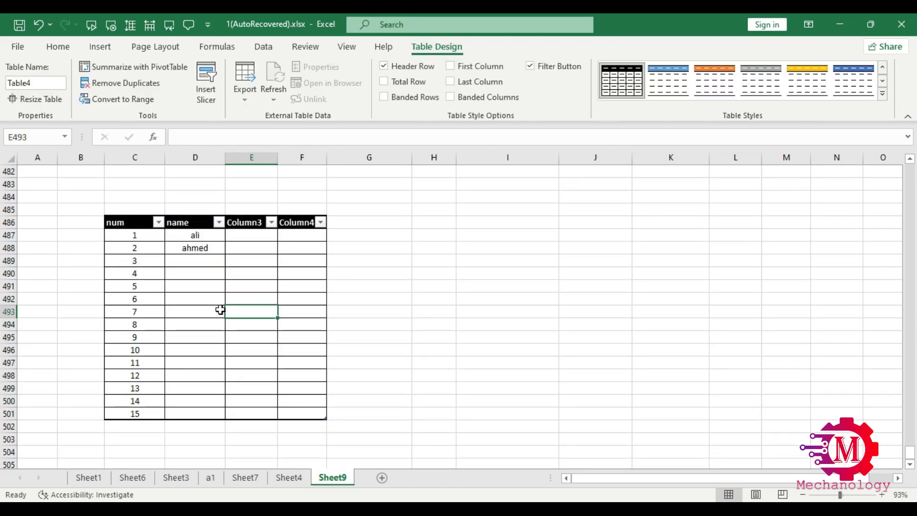
left_click(201, 308)
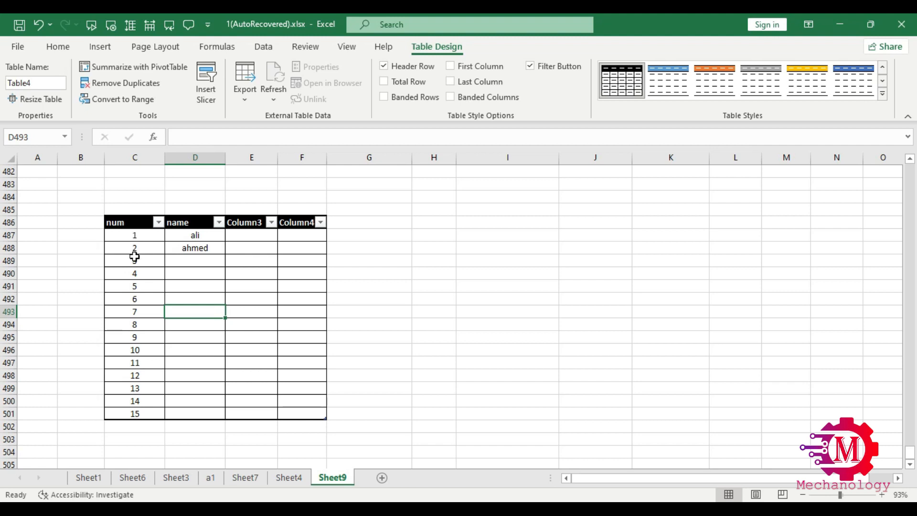
left_click(189, 294)
left_click(134, 100)
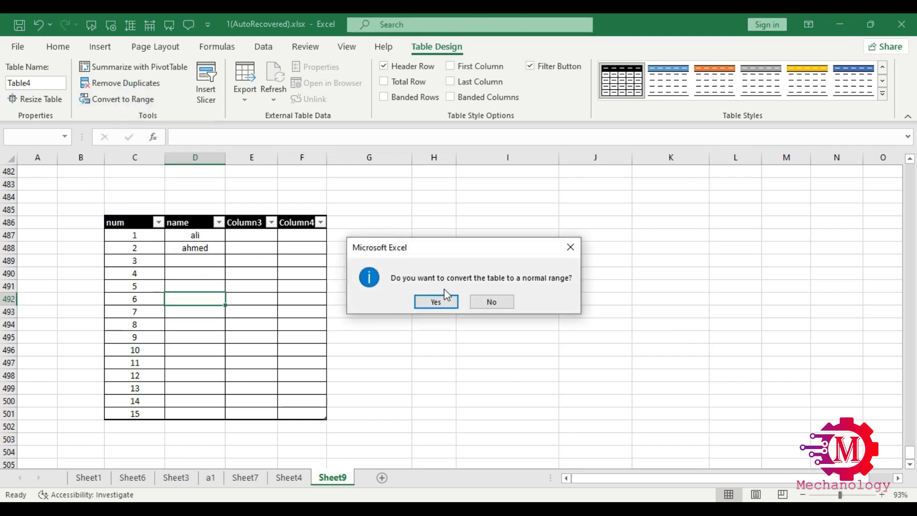
left_click(436, 300)
left_click(188, 248)
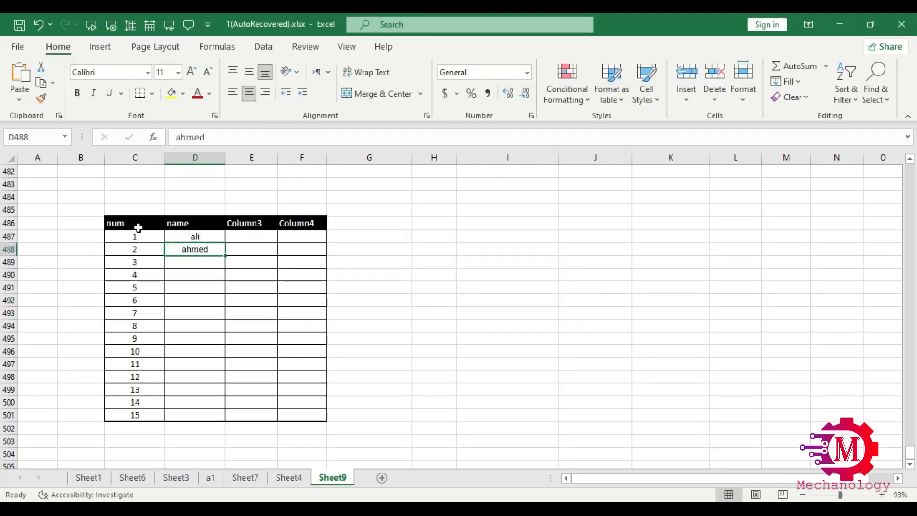
Create a table with headers from only the range C486:F495
left_click(138, 227)
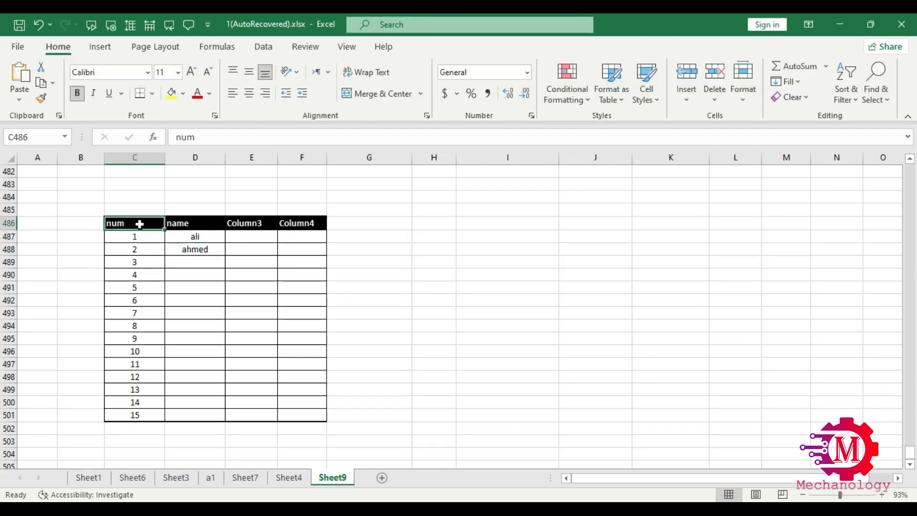
key("ctrl+t")
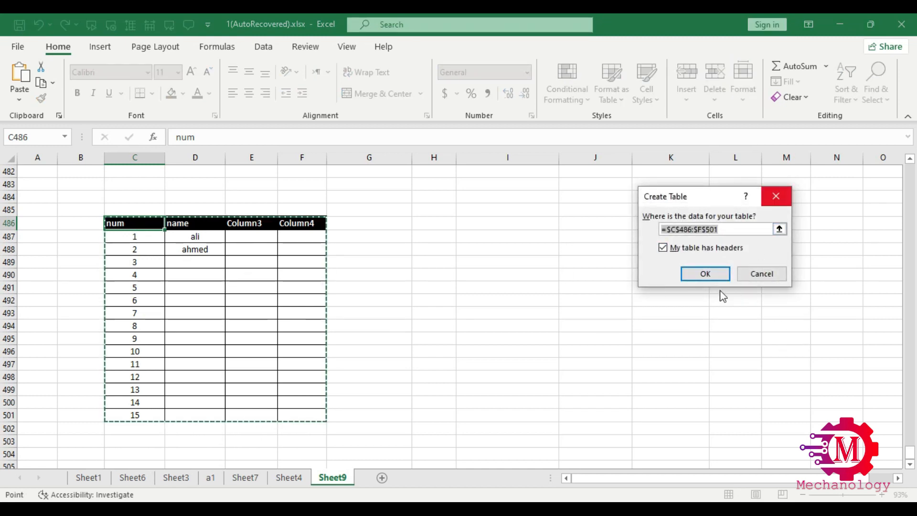
left_click_drag(120, 220, 305, 338)
left_click(705, 275)
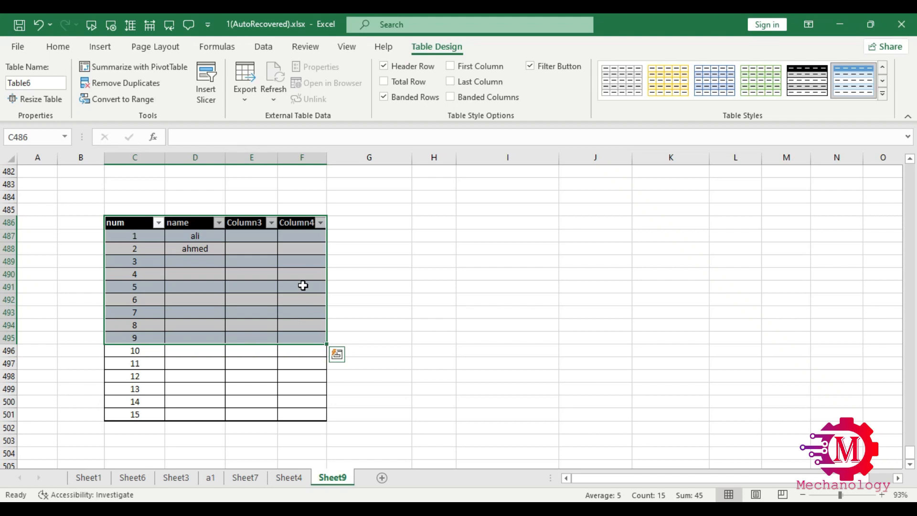
left_click(305, 364)
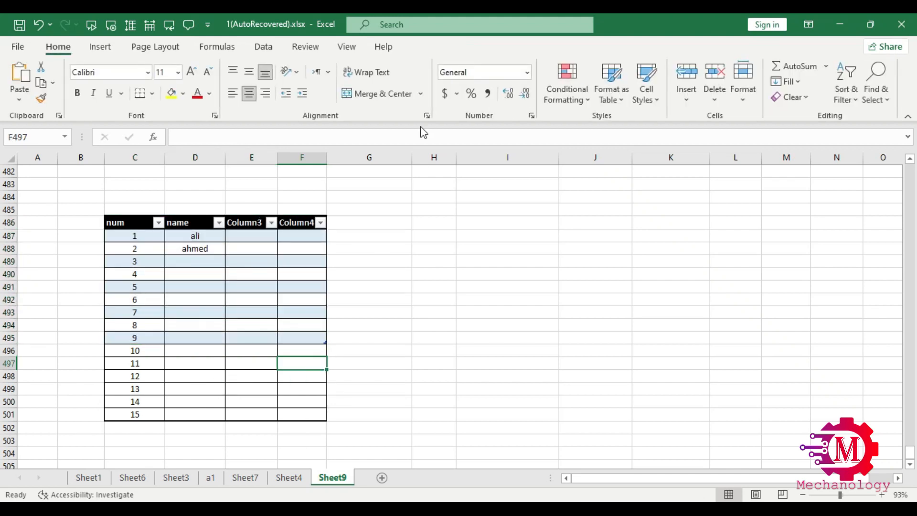
Resize the new table to cover the range C486:F503
left_click(261, 283)
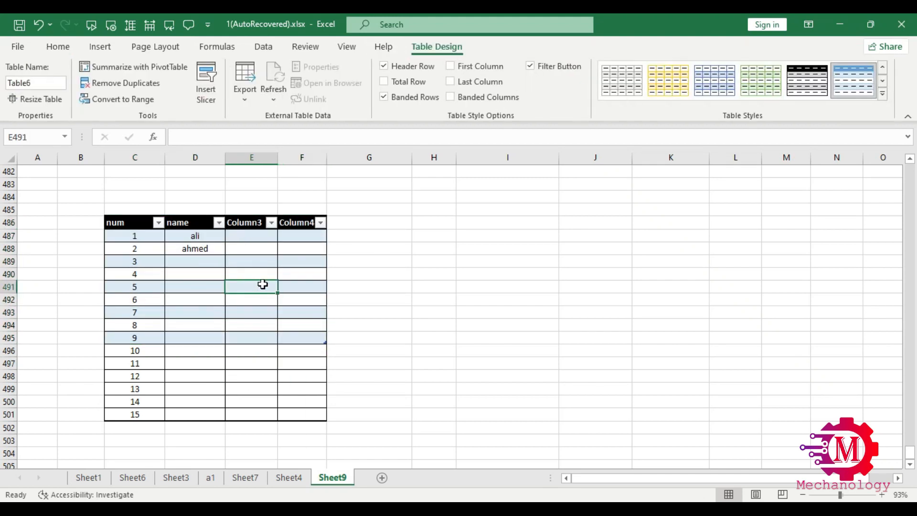
left_click(37, 99)
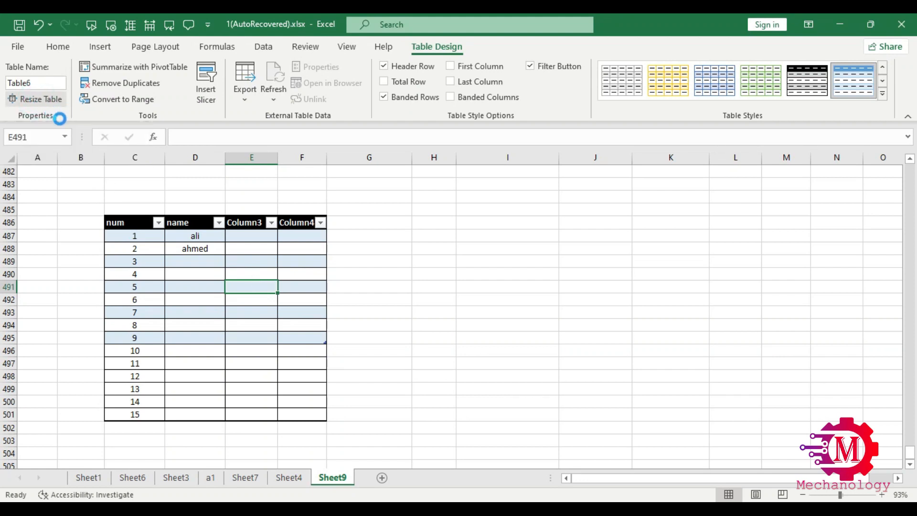
left_click_drag(114, 223, 318, 439)
left_click(715, 280)
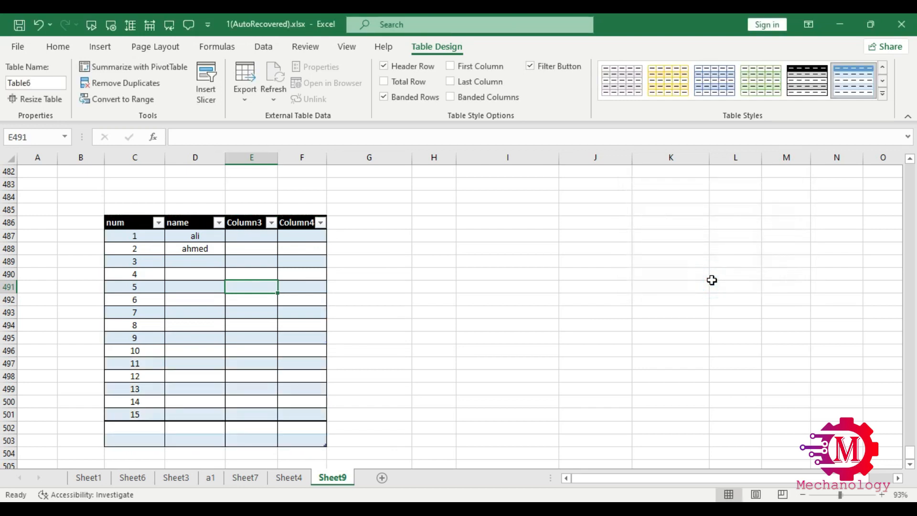
scroll(293, 411, "down", 1)
left_click(257, 405)
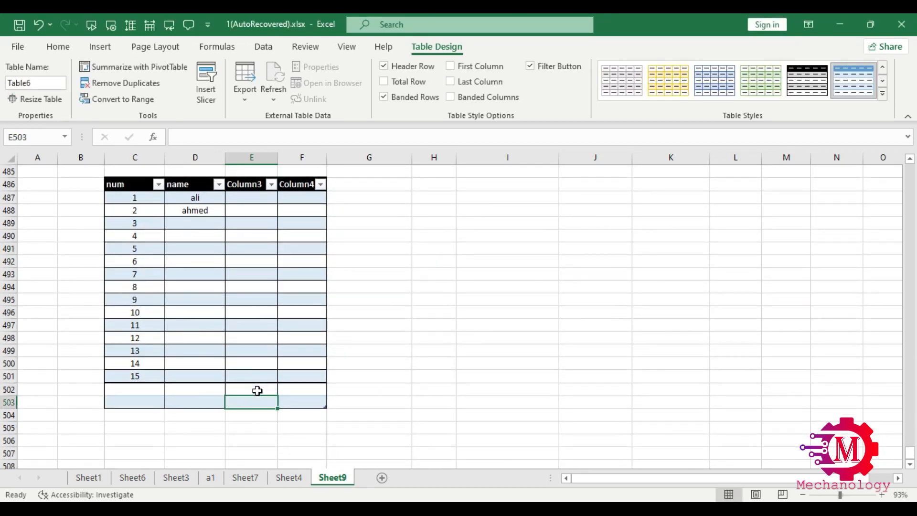
left_click(167, 288)
left_click(137, 273)
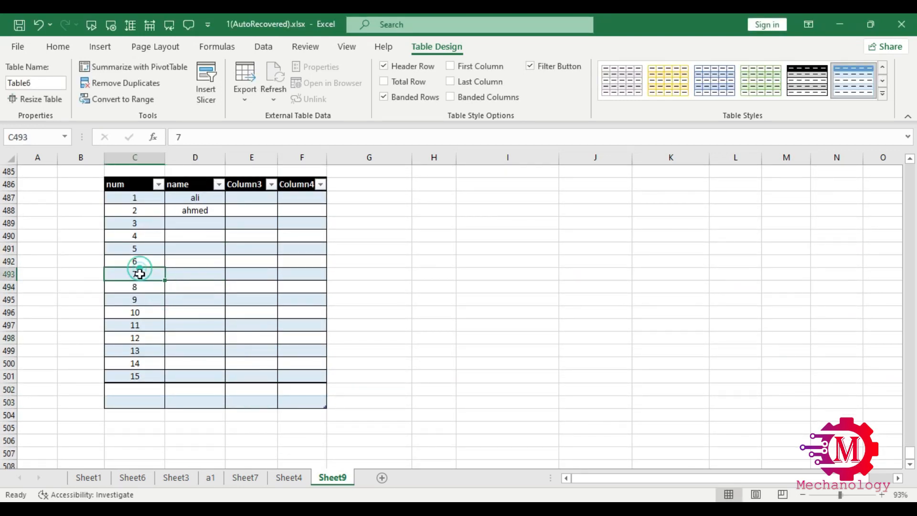
left_click(137, 403)
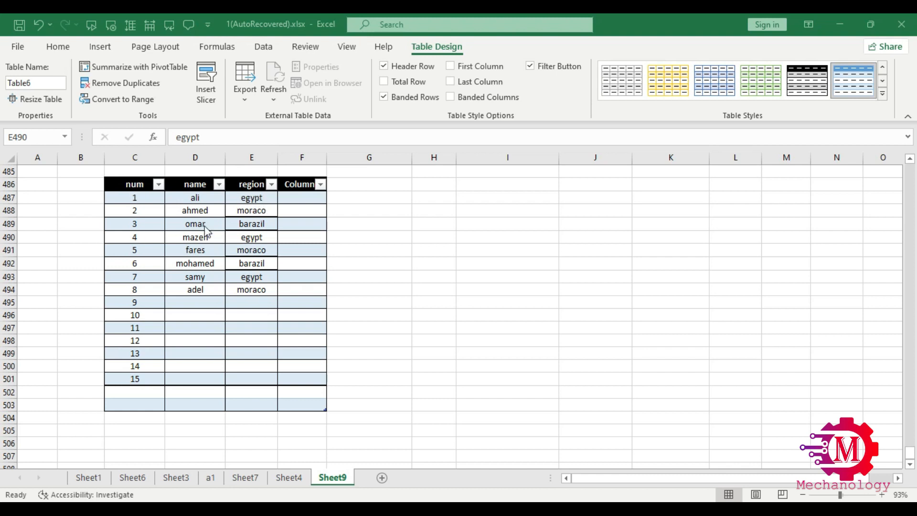
Filter the region column to show only barazil and egypt
left_click(270, 184)
left_click(138, 355)
left_click(138, 366)
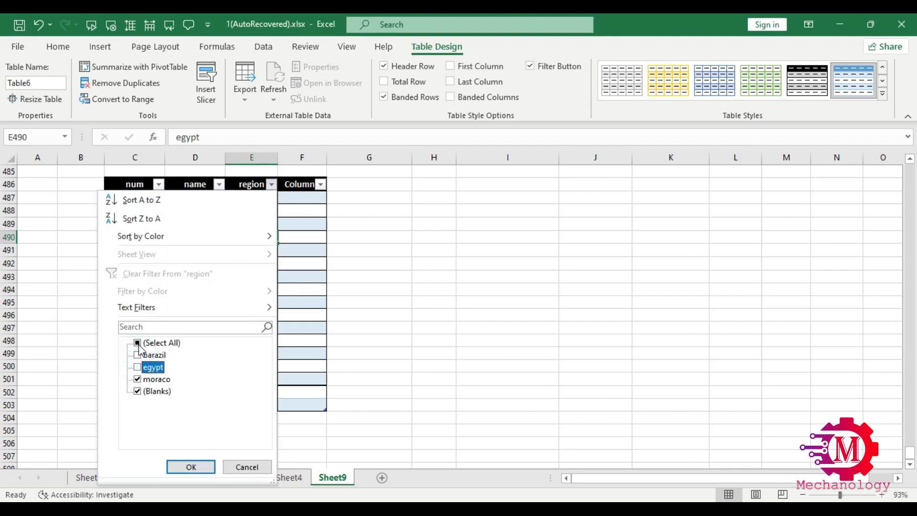
left_click(137, 343)
left_click(137, 390)
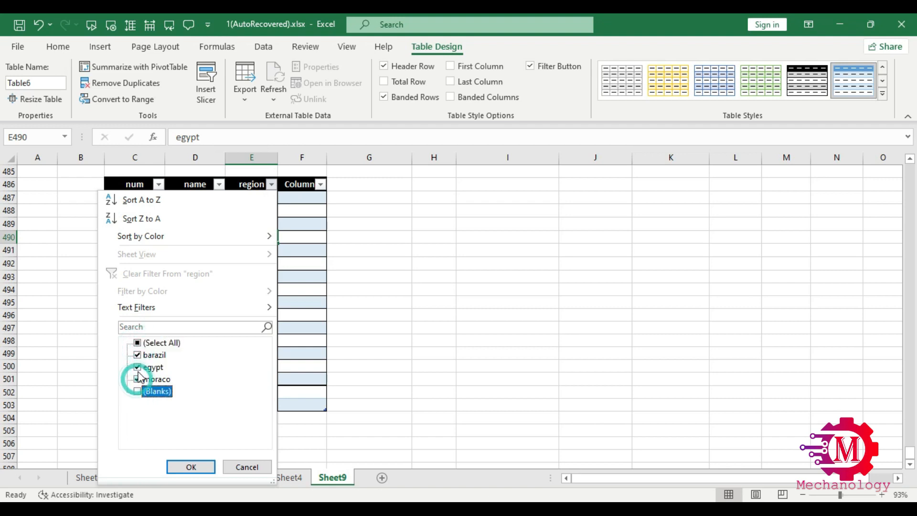
left_click(137, 379)
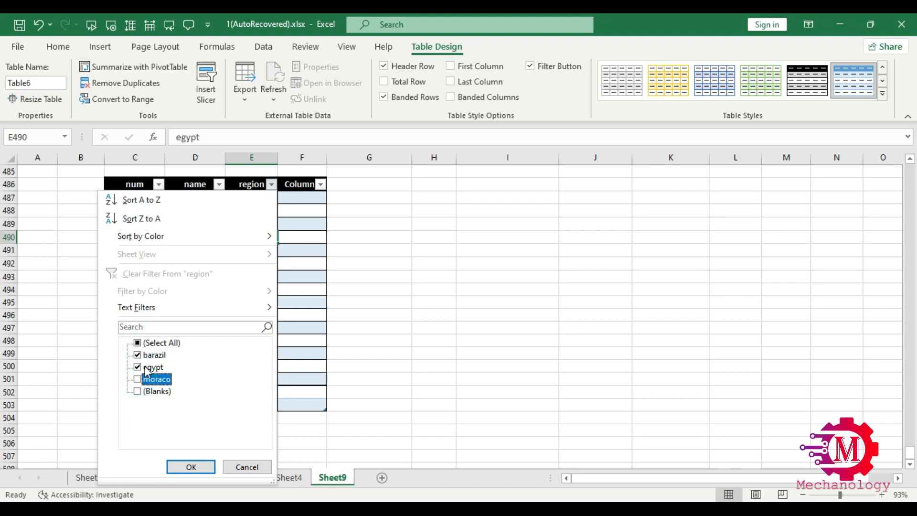
left_click(193, 468)
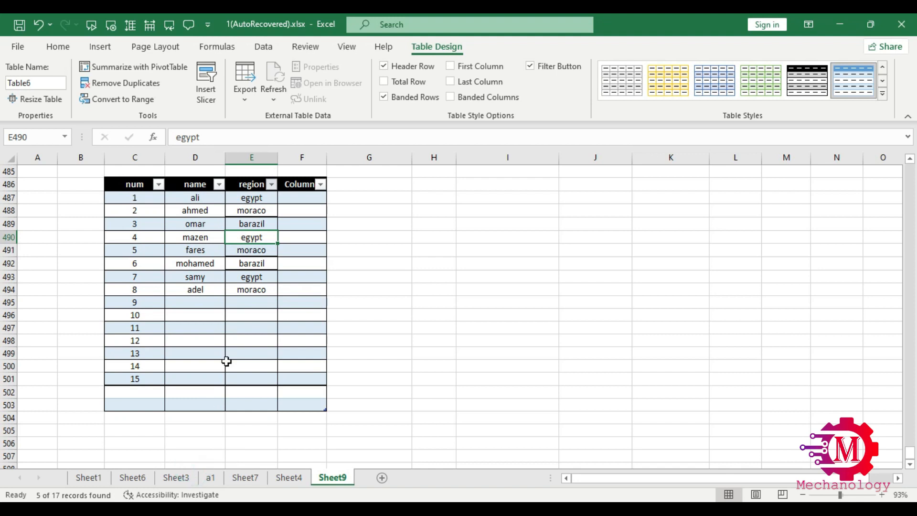
Clear the filter from the region column
left_click(271, 184)
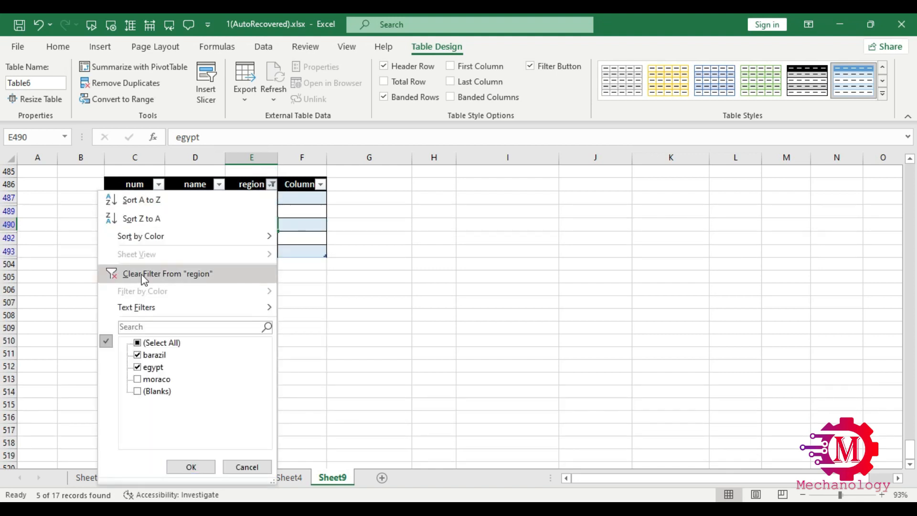
left_click(144, 274)
left_click(245, 299)
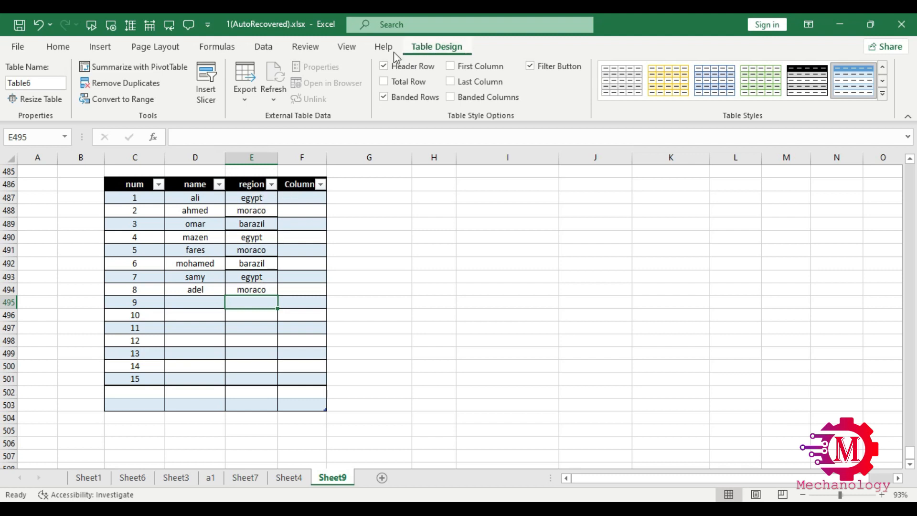
Insert a slicer for the region column and place it beside the table over columns H and I
left_click(207, 84)
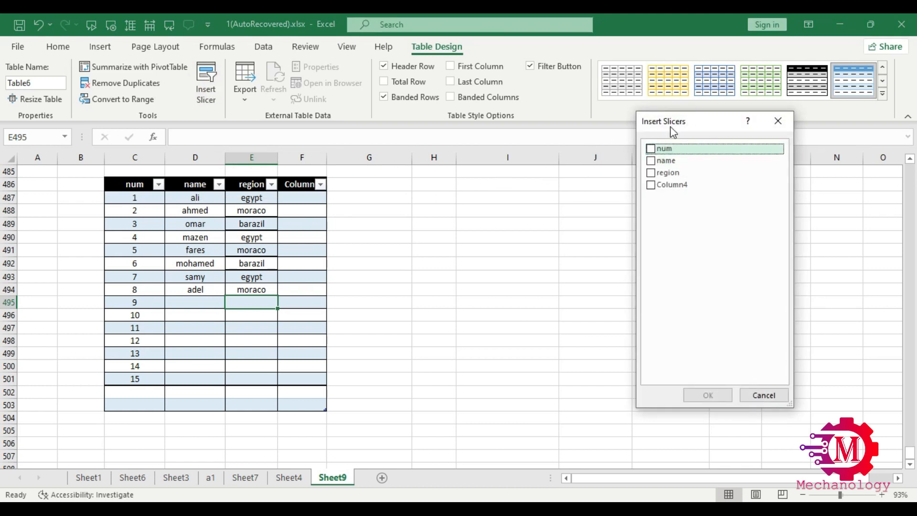
left_click(650, 173)
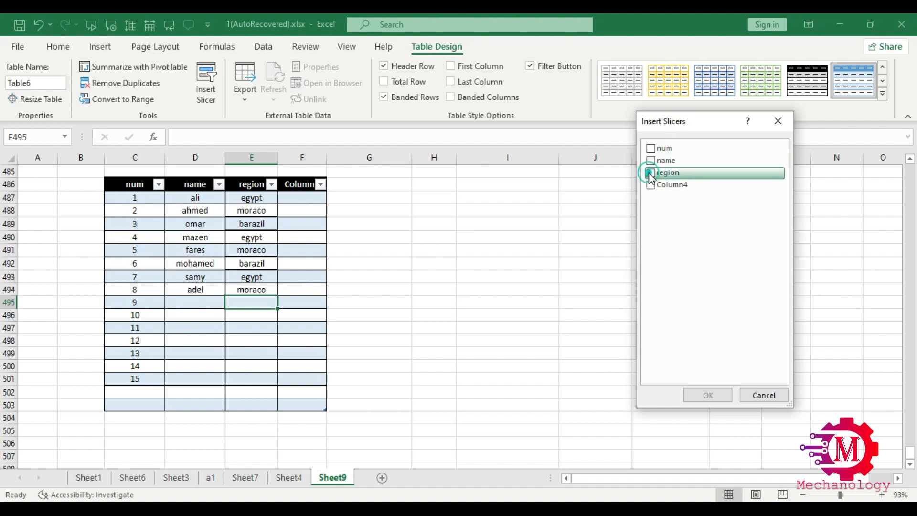
left_click(707, 396)
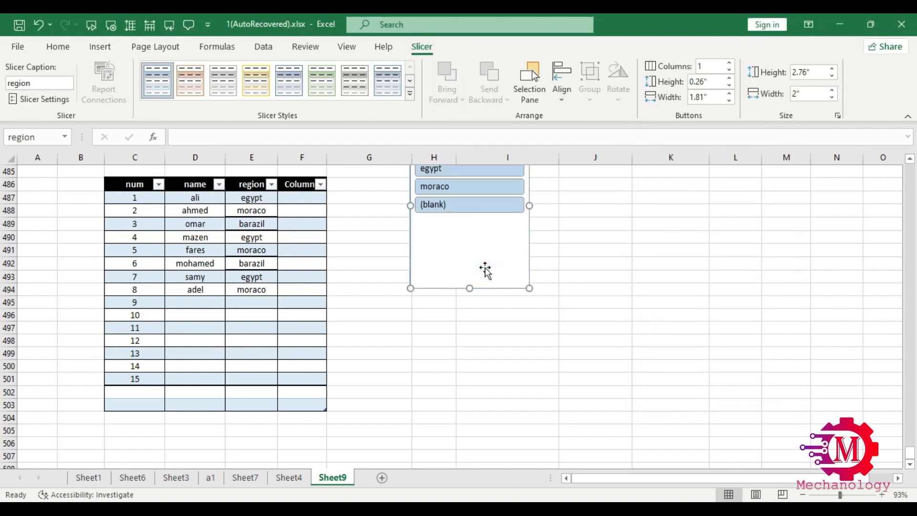
left_click_drag(440, 188, 466, 186)
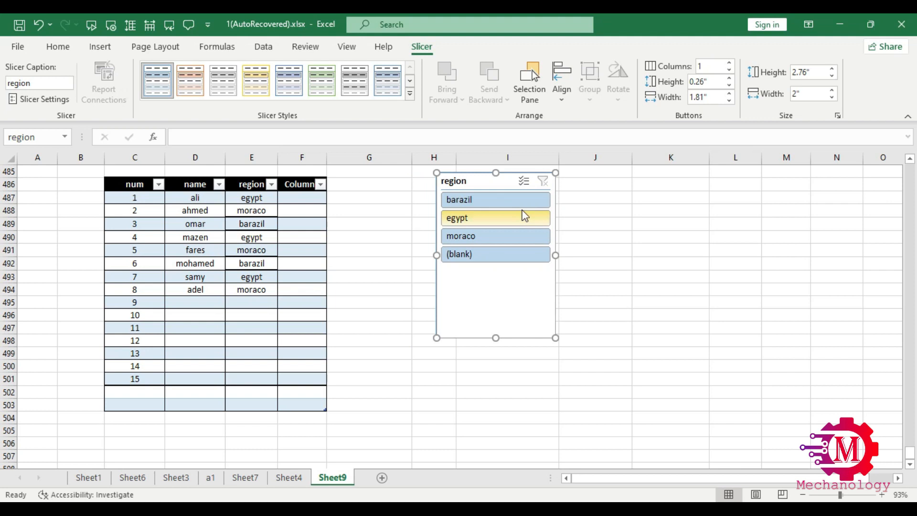
Filter the table with the region slicer by barazil, egypt, moraco and (blank), one after another
left_click(508, 206)
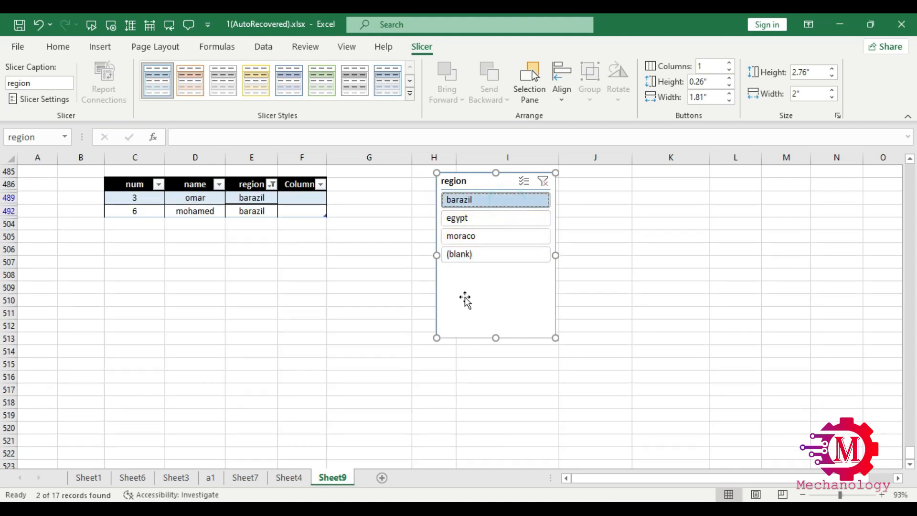
left_click(481, 218)
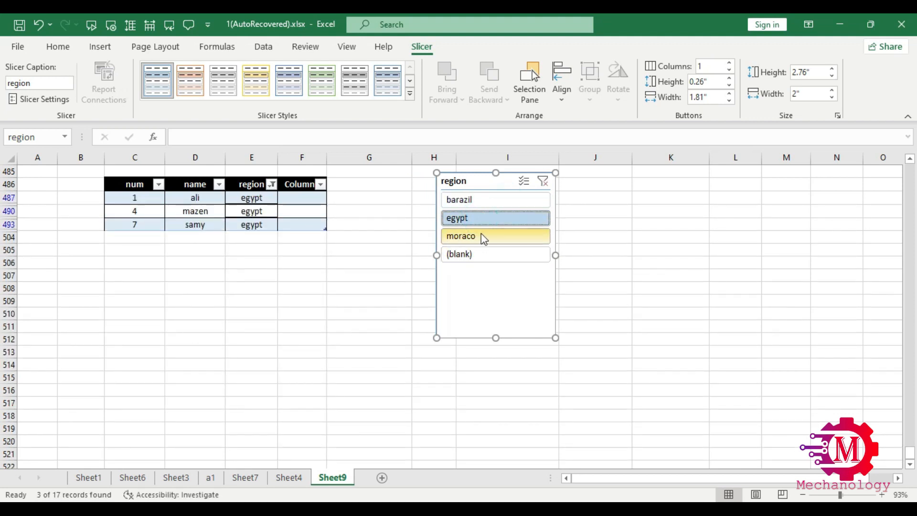
left_click(480, 236)
left_click(480, 253)
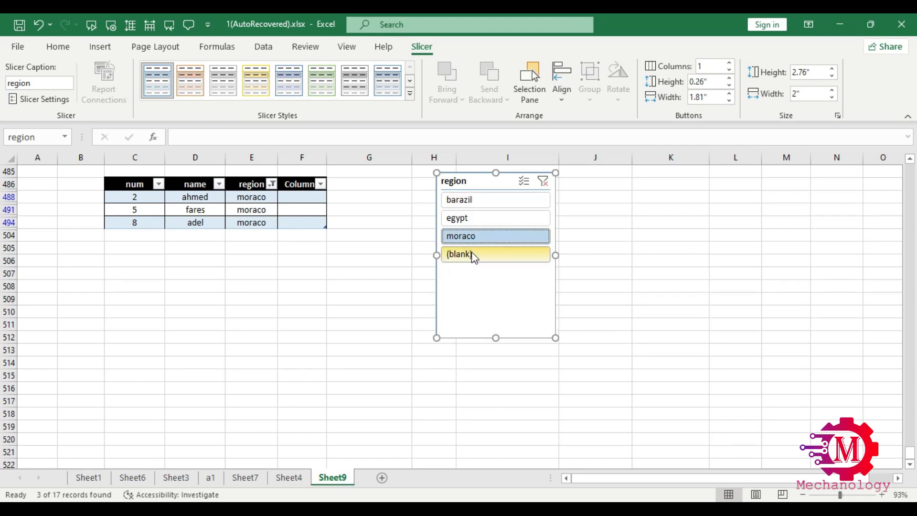
Filter the table with the region slicer by moraco together with (blank), then by moraco together with egypt
left_click(484, 235, "ctrl")
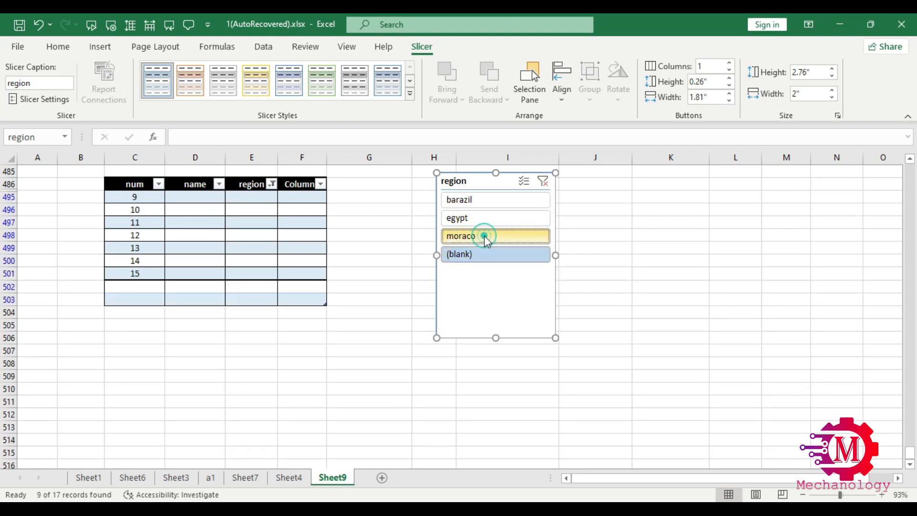
left_click(464, 255, "ctrl")
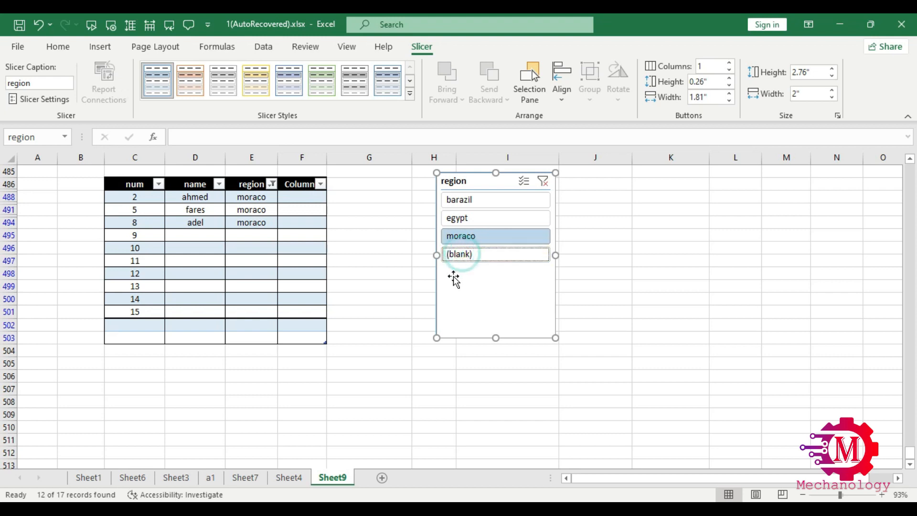
left_click(475, 218, "ctrl")
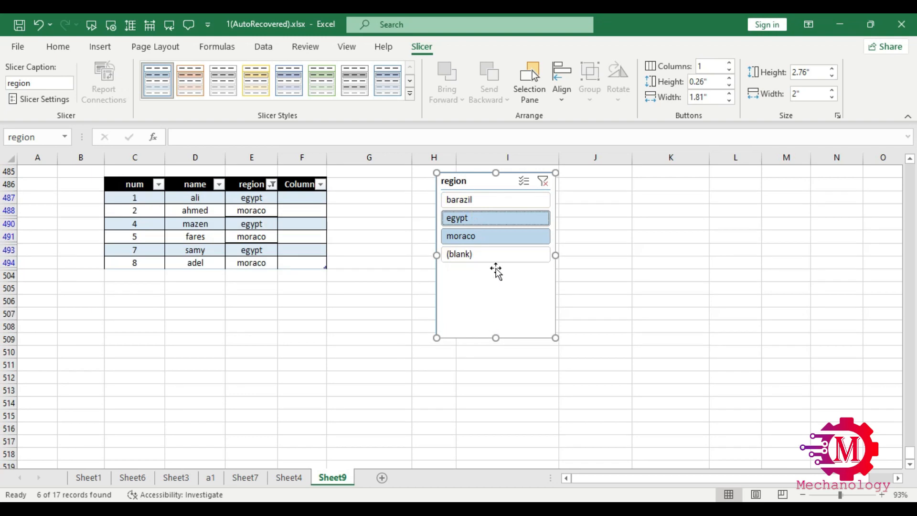
Filter the table with the region slicer by barazil together with egypt, and clear the slicer filter
left_click(484, 201)
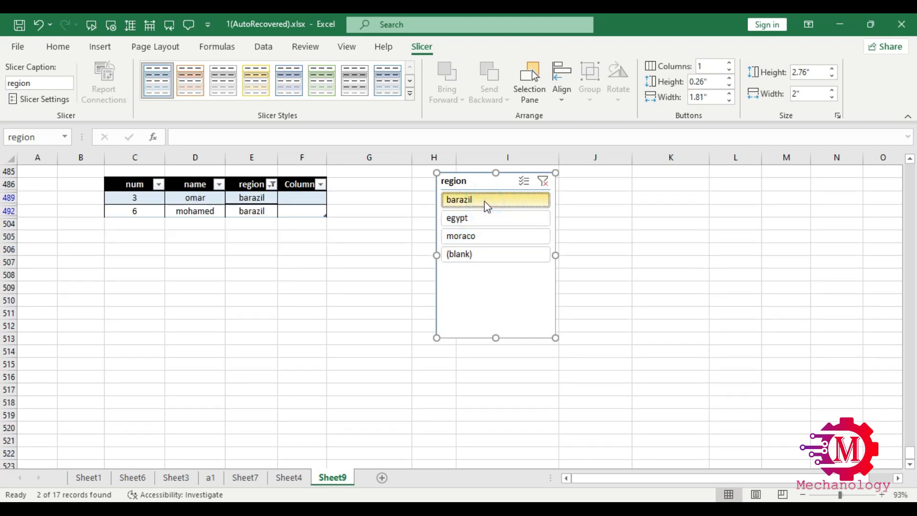
left_click(472, 219, "ctrl")
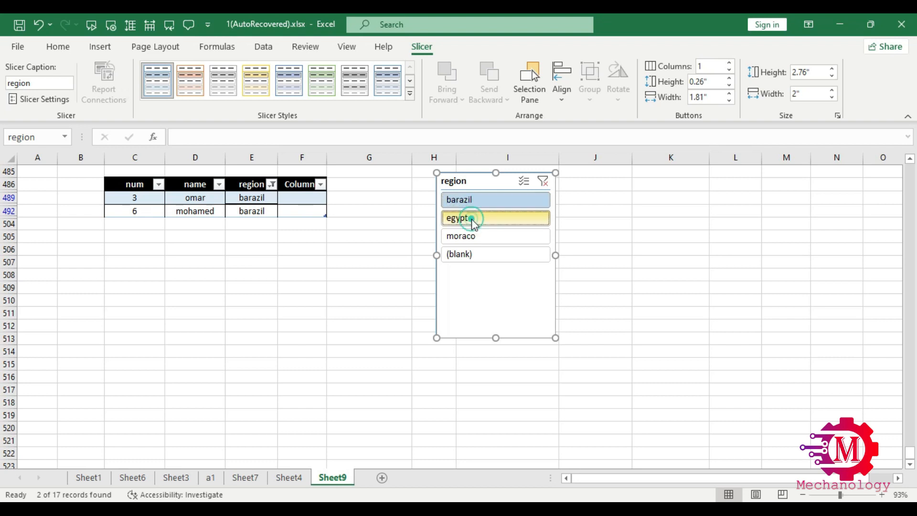
left_click(547, 184)
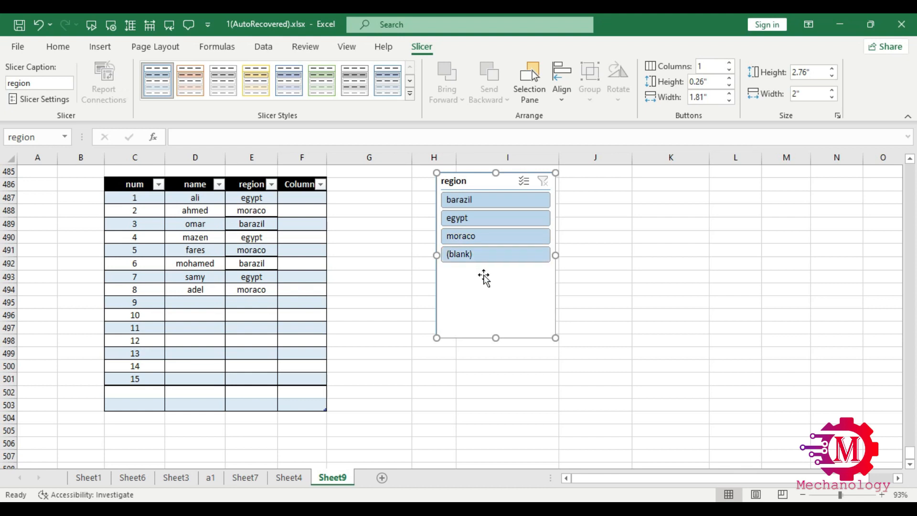
Filter the table by barazil with the slicer, and clear that filter from the region column's header filter
left_click(491, 202)
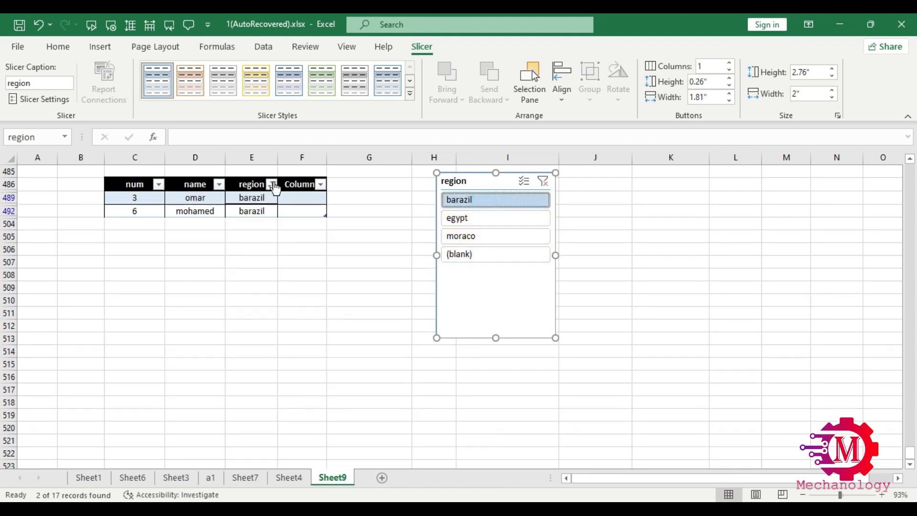
left_click(271, 185)
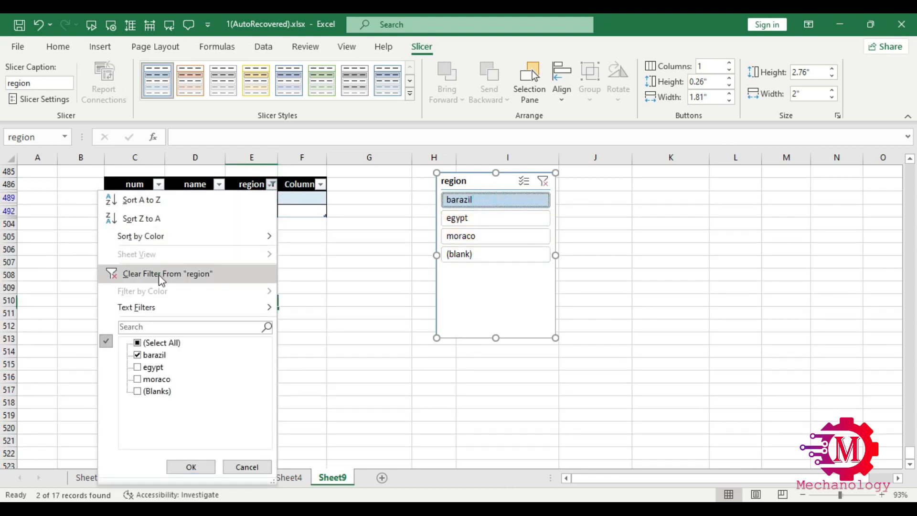
left_click(160, 274)
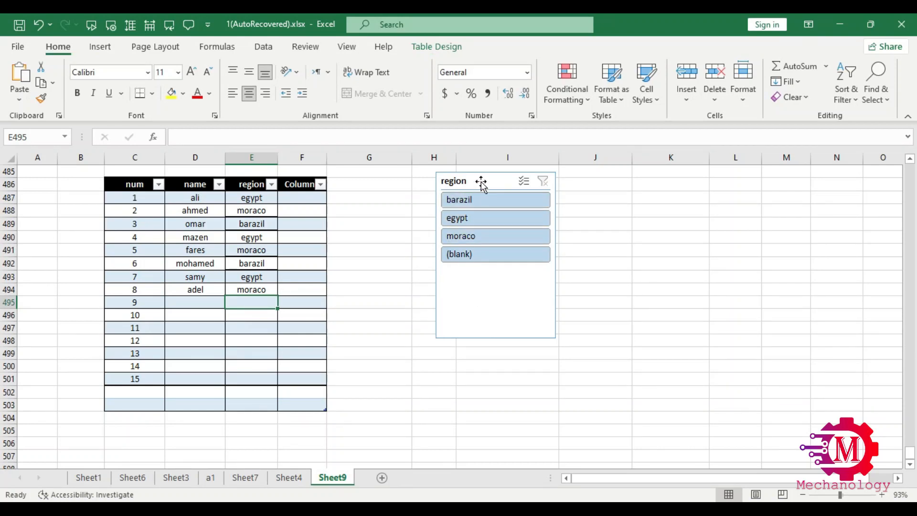
Filter the table with the region slicer by moraco, then by barazil together with moraco
left_click(480, 234)
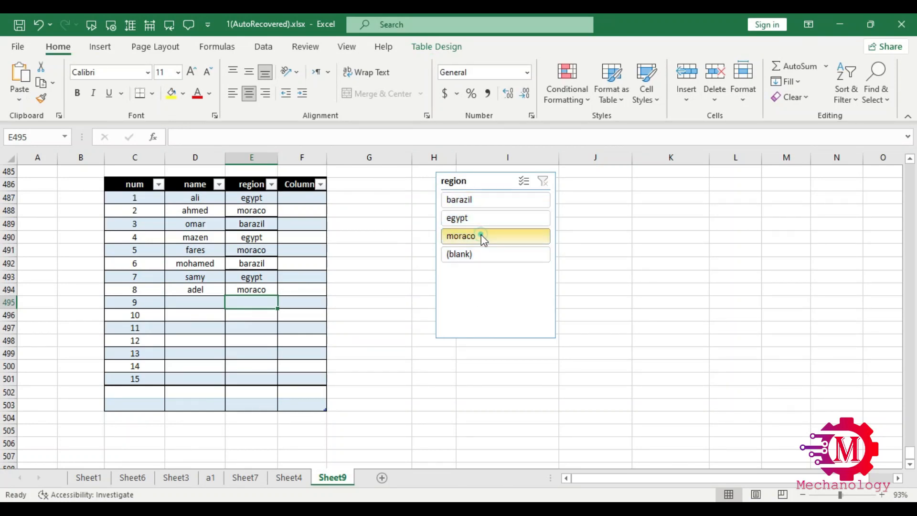
left_click(486, 199)
left_click(486, 236, "ctrl")
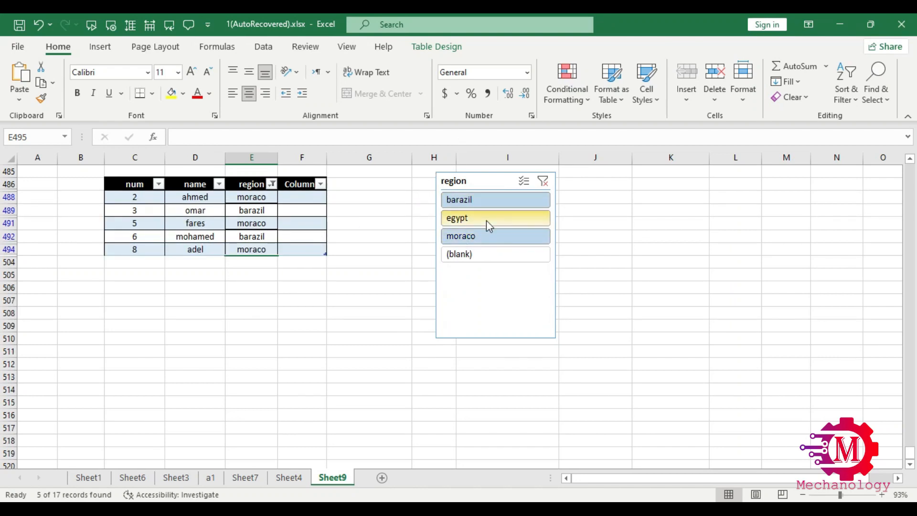
Clear the region slicer's filter and delete the slicer from the sheet
left_click(543, 181)
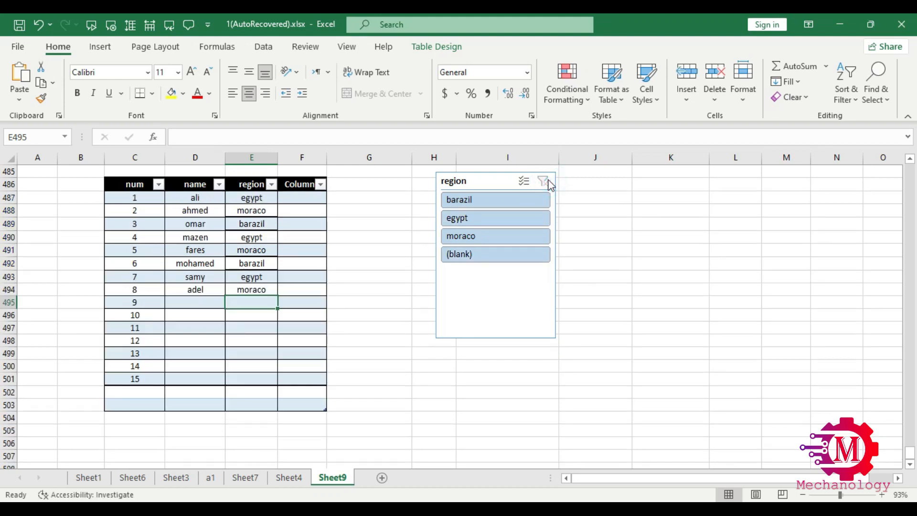
left_click(485, 188)
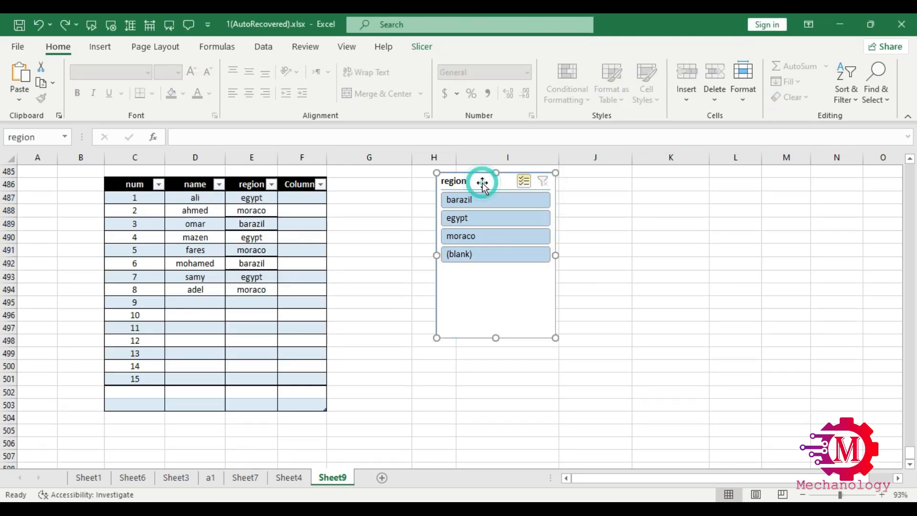
key("Delete")
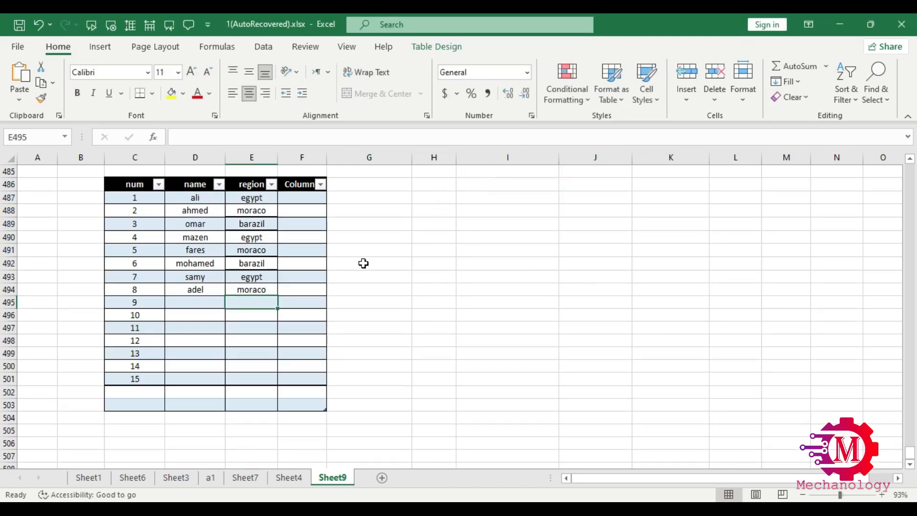
Enter repeated sample names in D495:D501 and fill the region entries from E487:E494 down to row 501
left_click(186, 304)
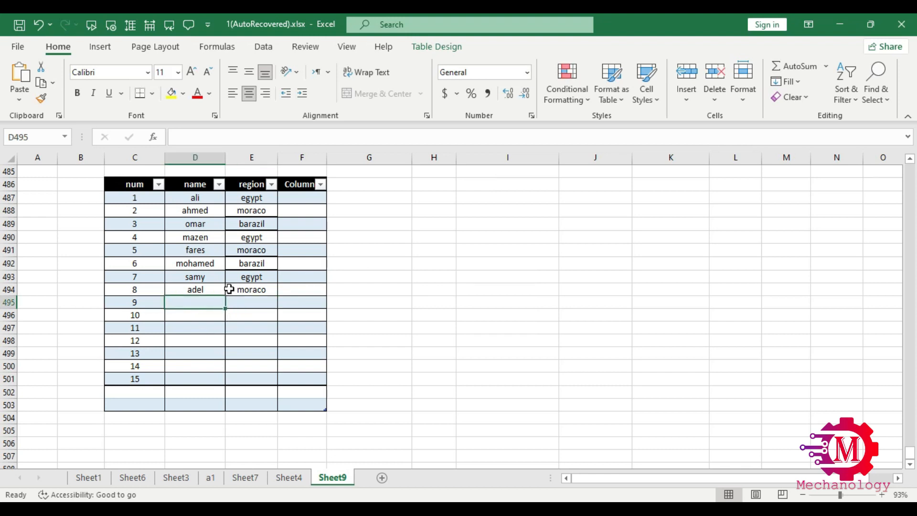
type("adel")
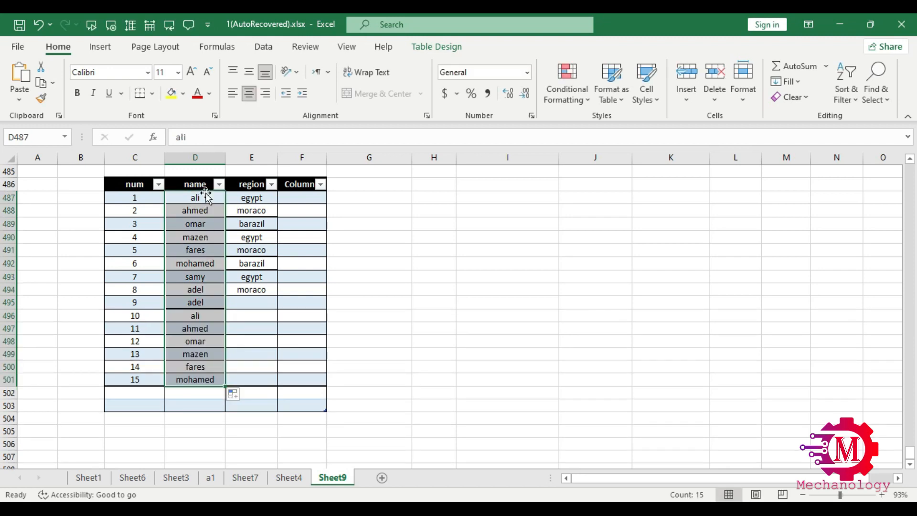
left_click_drag(271, 199, 272, 292)
double_click(277, 295)
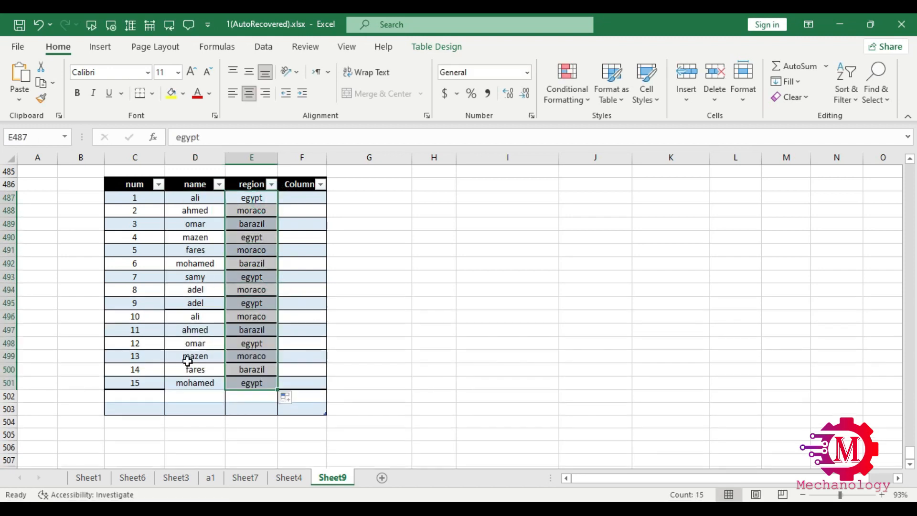
left_click(176, 287)
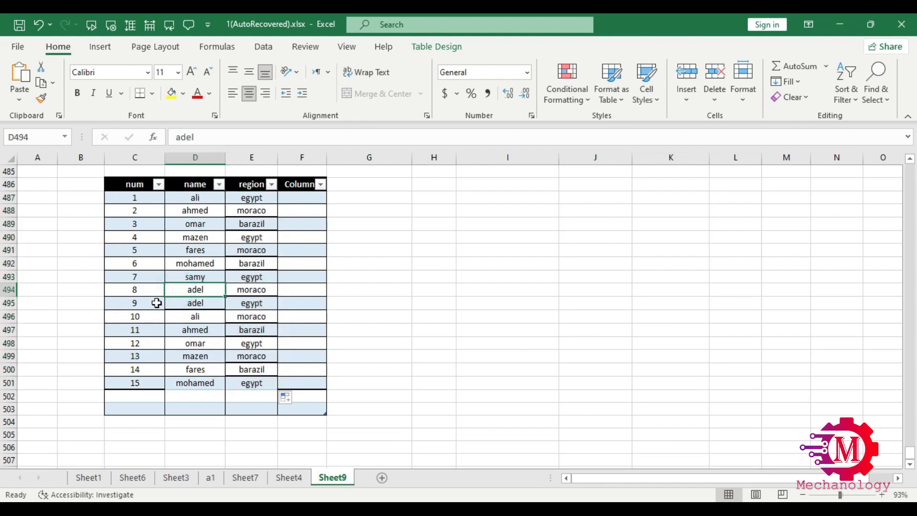
left_click_drag(207, 298, 246, 304)
left_click(247, 303)
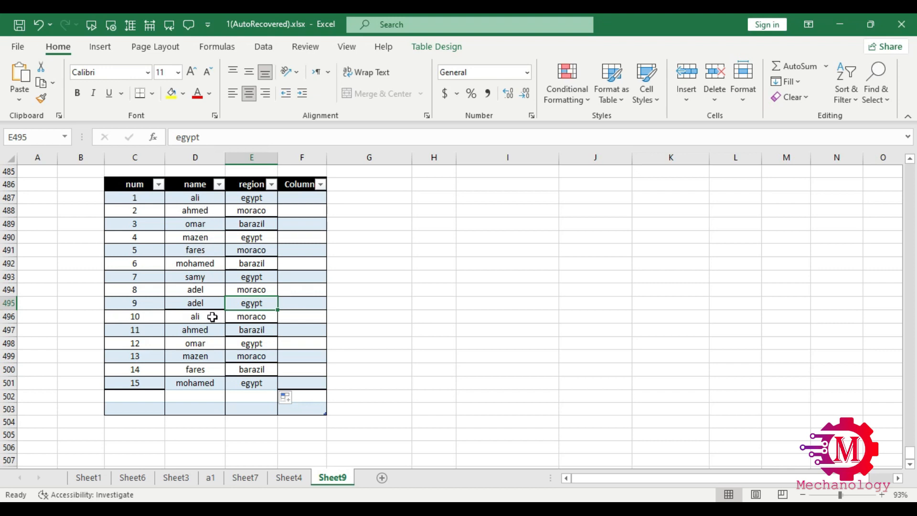
Remove duplicate rows from the table, comparing the num, name, region and Column4 columns
left_click(208, 250)
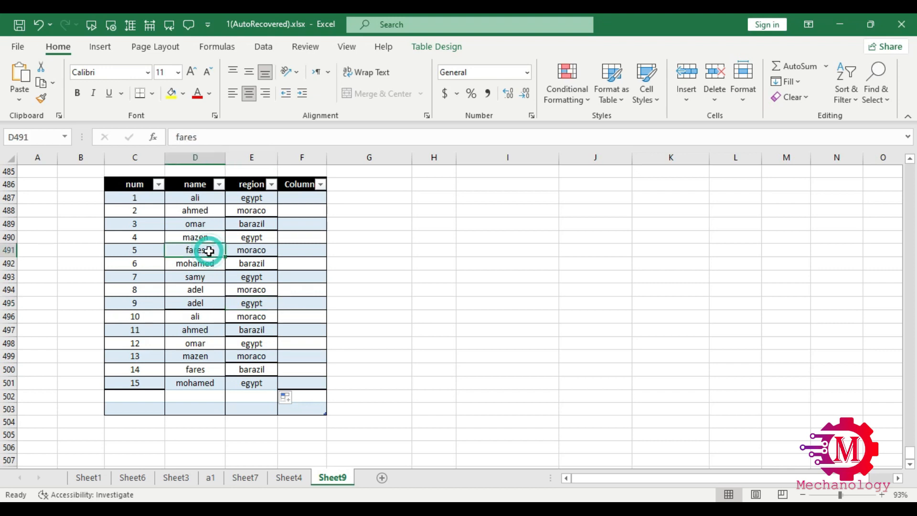
left_click(455, 43)
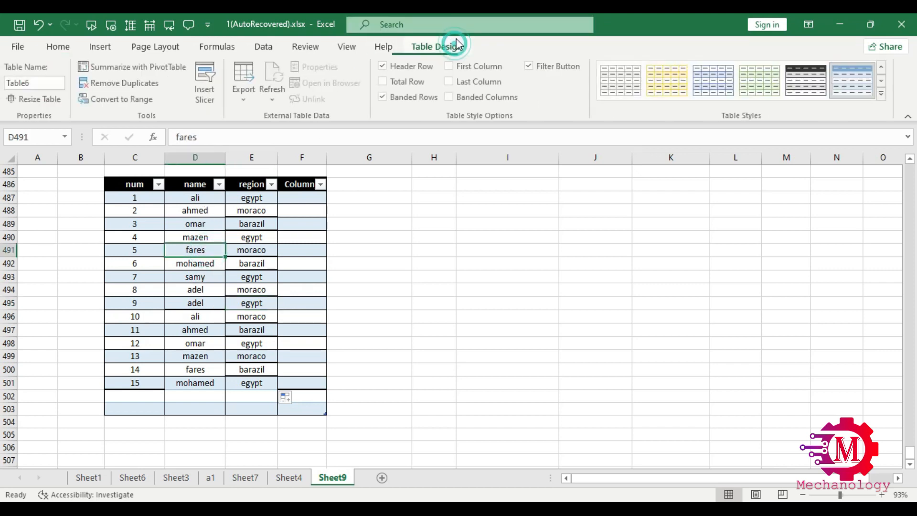
left_click(133, 88)
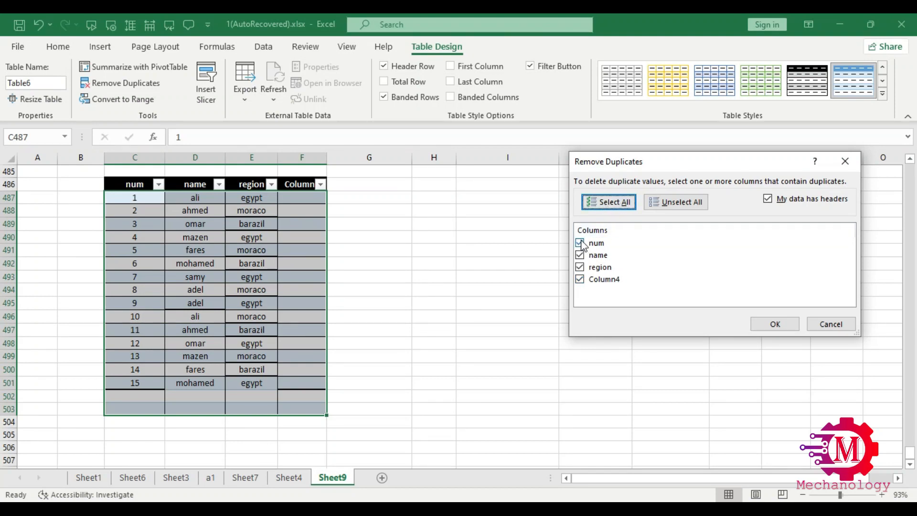
left_click(776, 324)
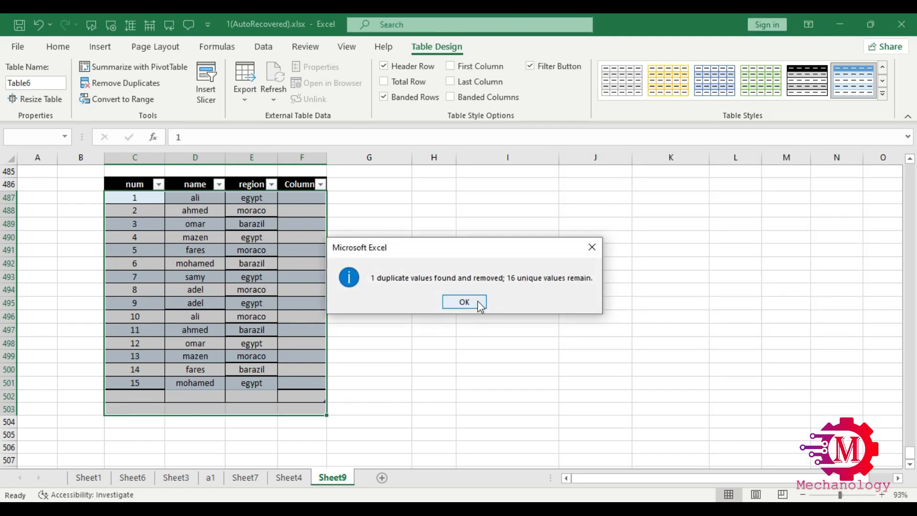
left_click(464, 302)
Check the num values from the first to the last row, and undo the duplicate removal based on all columns
left_click(200, 199)
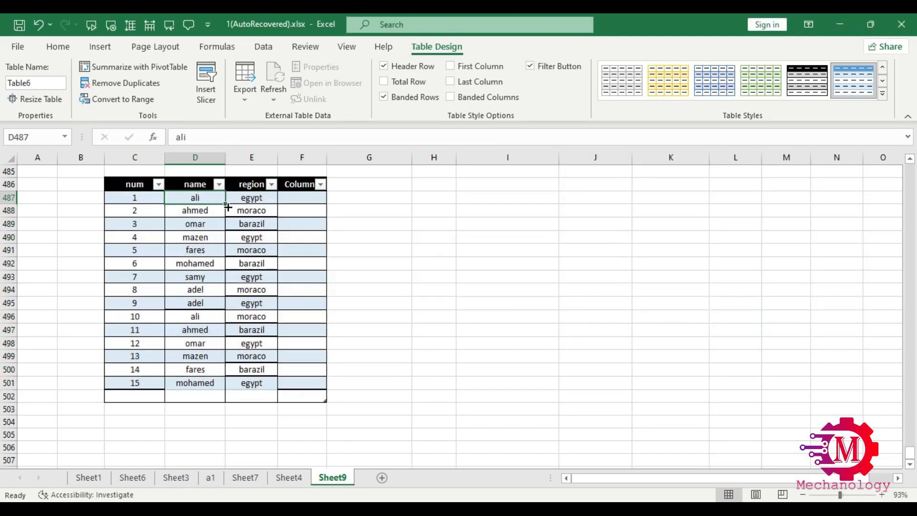
left_click(147, 206)
left_click(151, 382)
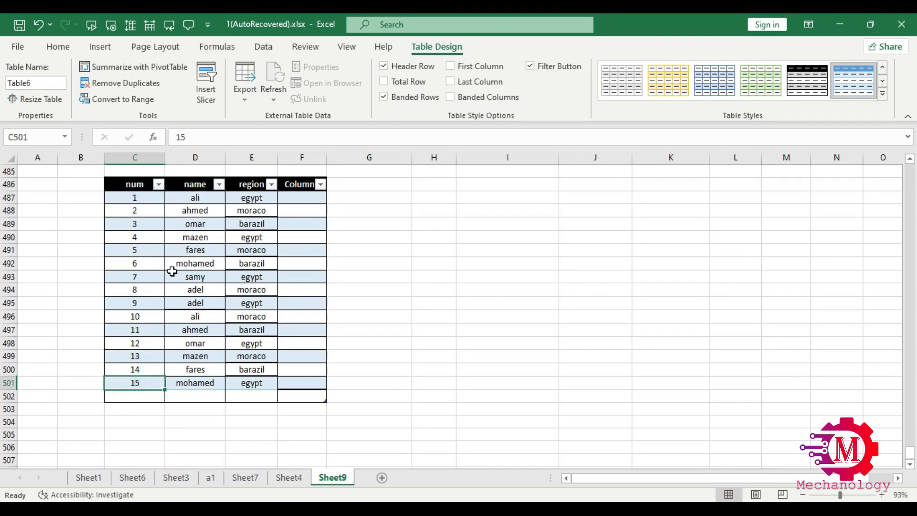
key("ctrl+z")
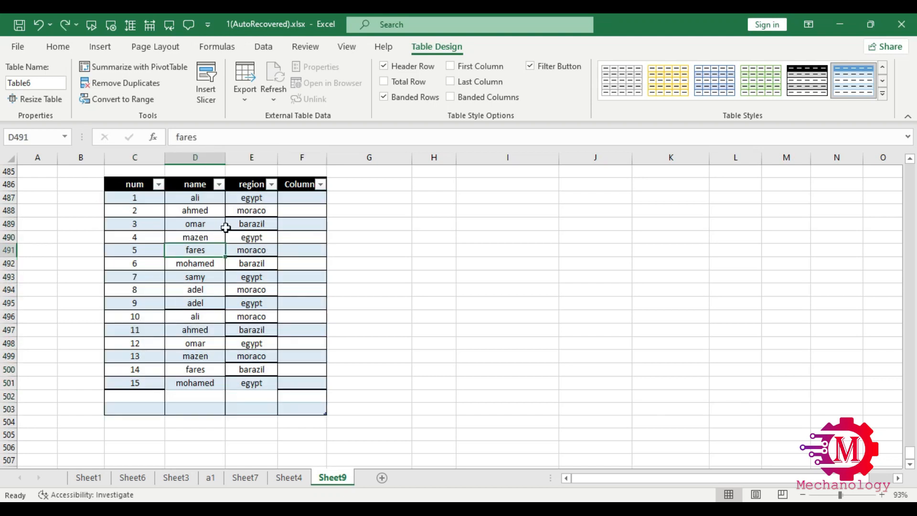
Remove duplicate rows from the table by comparing only the name column, and undo the removal
left_click_drag(197, 197, 205, 385)
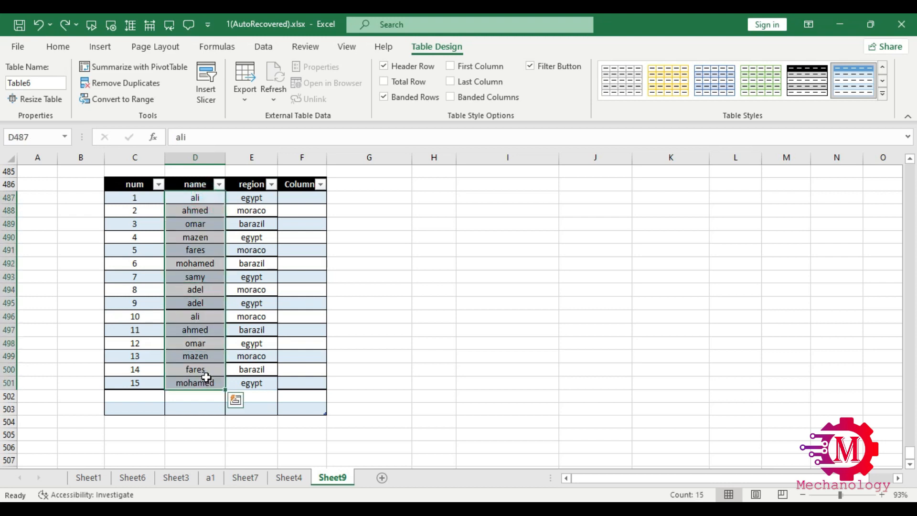
left_click(199, 237)
left_click(206, 266)
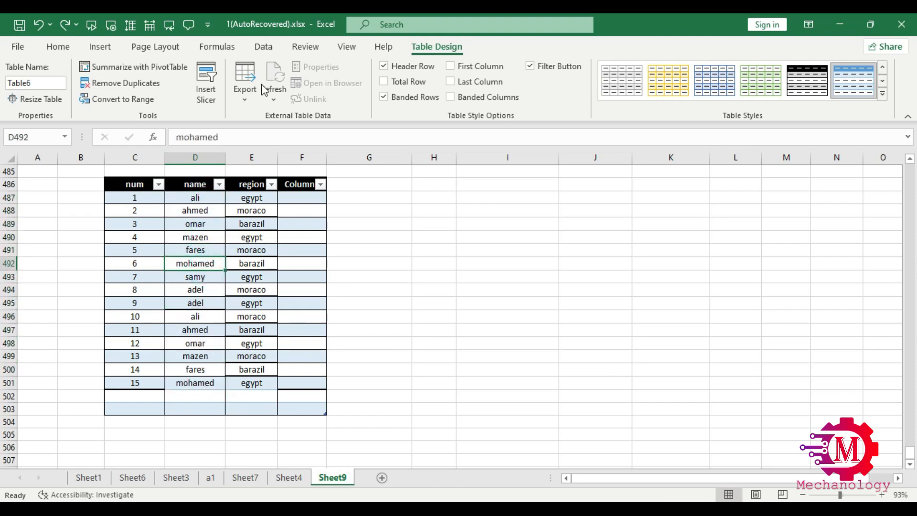
left_click(127, 81)
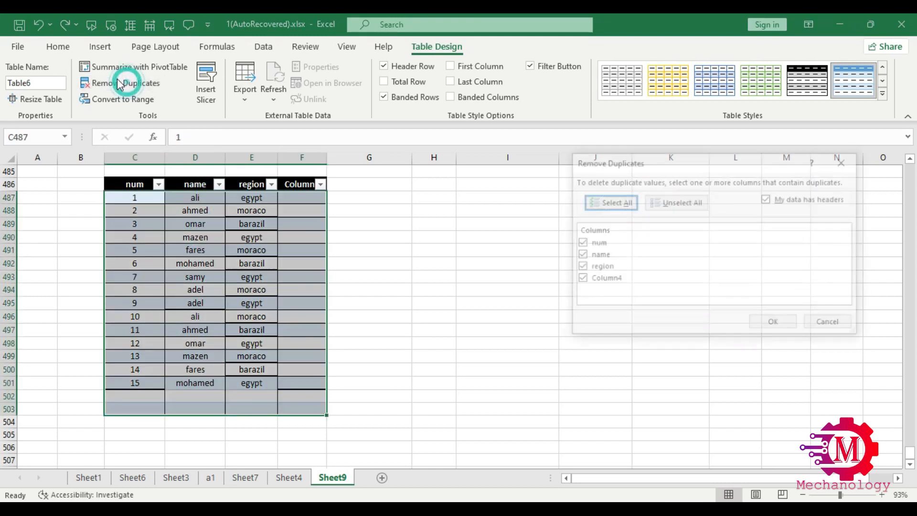
left_click(580, 279)
left_click(582, 244)
left_click(580, 243)
left_click(579, 267)
left_click(770, 323)
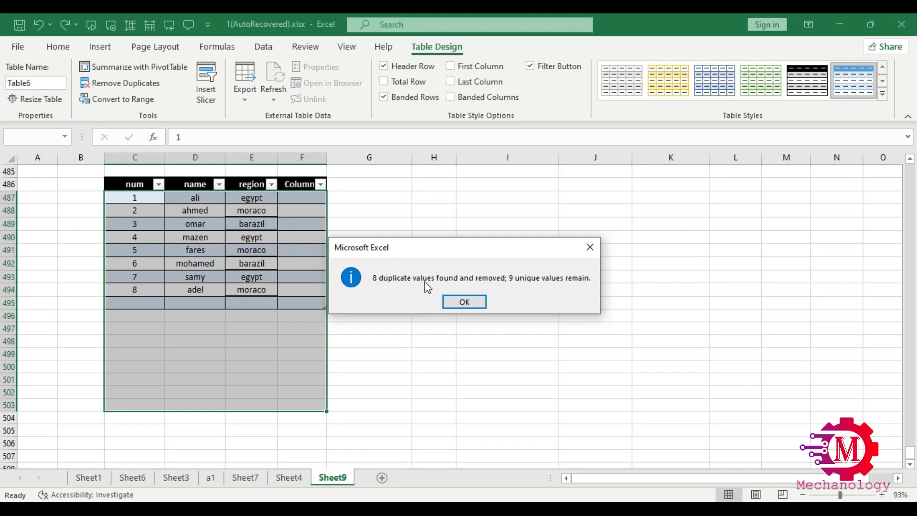
left_click(470, 302)
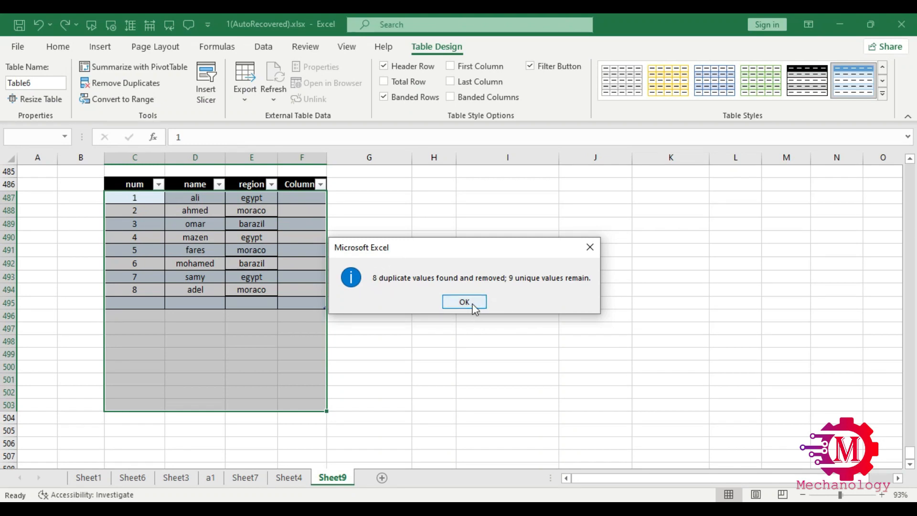
key("ctrl+z")
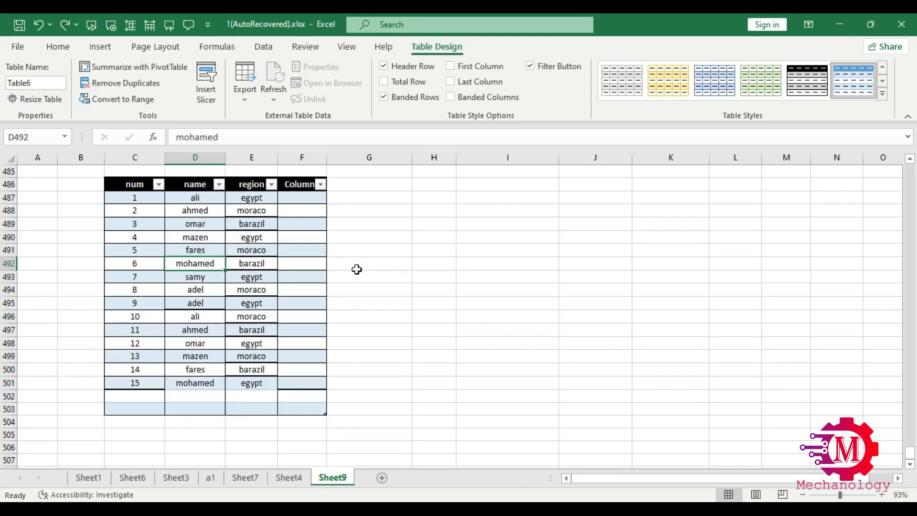
Create repeated entries by reusing the first four name and region pairs in rows 491–494, with num 1 in C498, 7 in C499 and 16 in C502
left_click(217, 289)
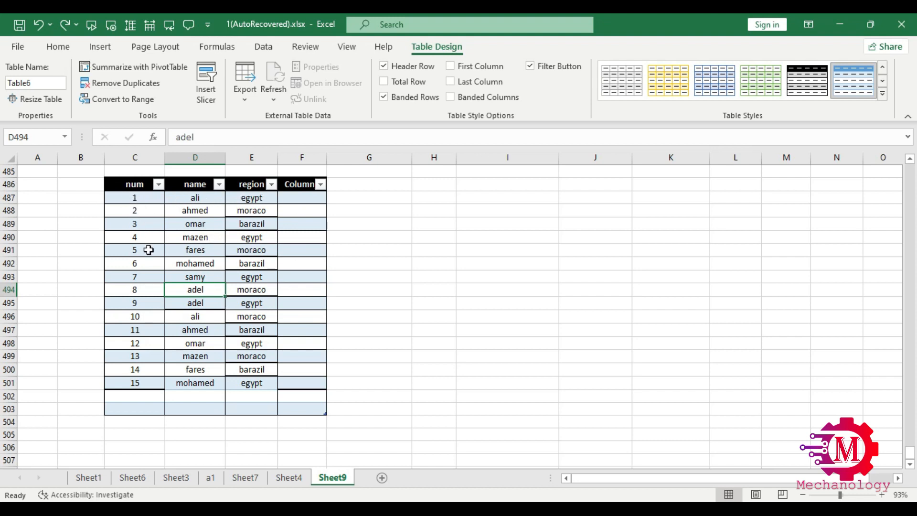
key("ctrl+y")
left_click_drag(203, 384, 259, 305)
left_click(197, 241)
Copy the first four table records in C487:E490 and paste them over C491:E494
left_click_drag(245, 196, 147, 237)
key("ctrl+c")
left_click_drag(253, 251, 146, 290)
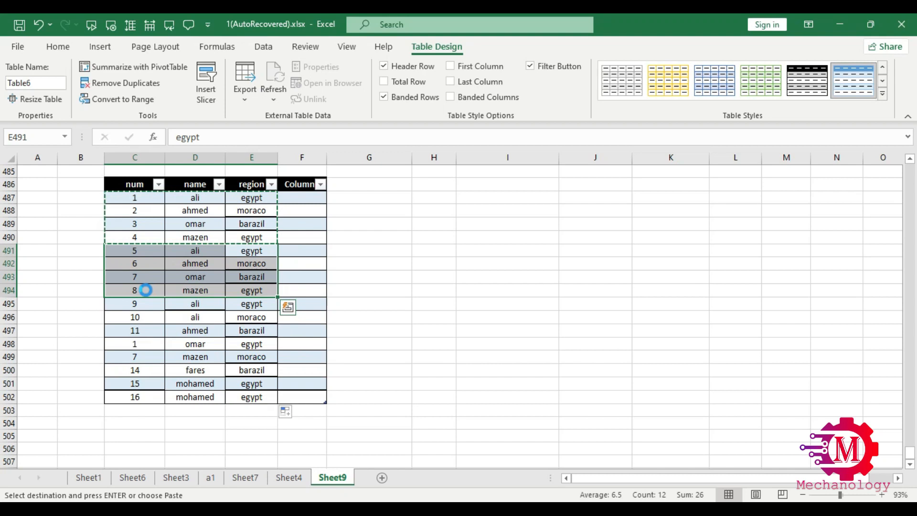
key("ctrl+v")
left_click(129, 278)
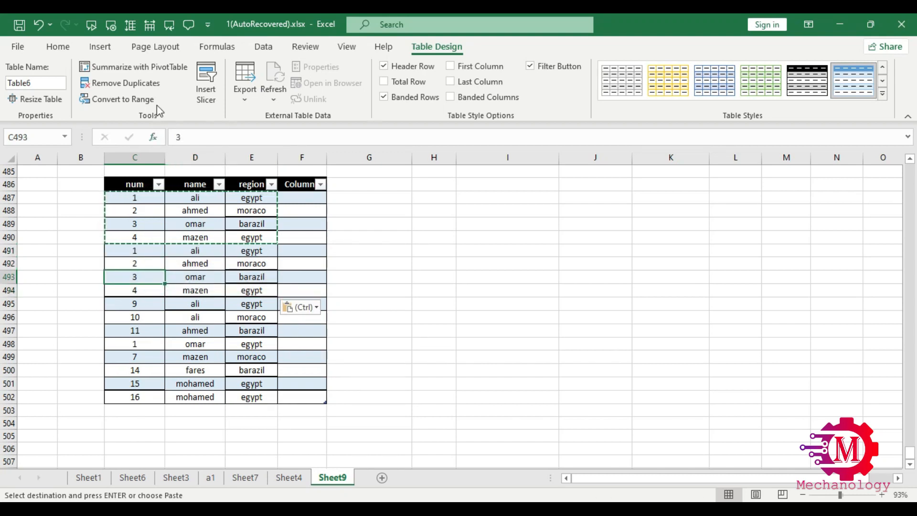
Remove duplicate rows from the table by comparing all four columns, and undo the removal
left_click(122, 82)
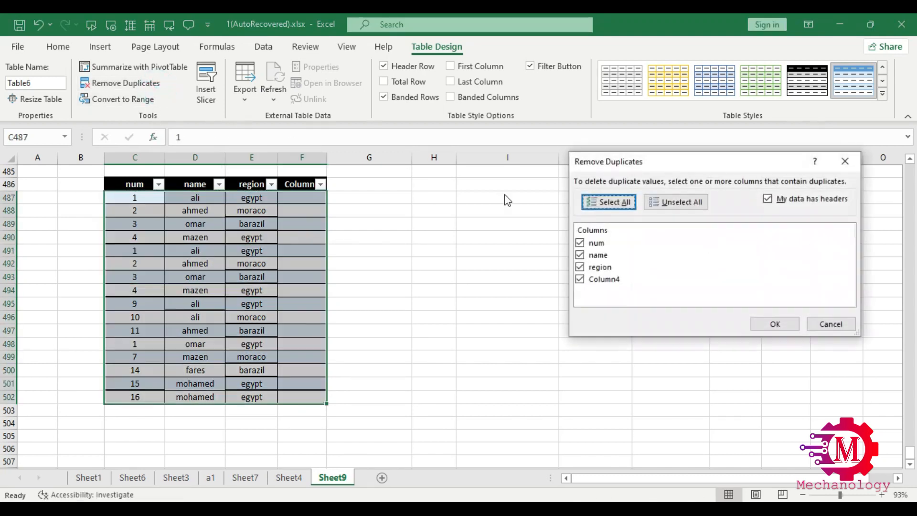
left_click(773, 324)
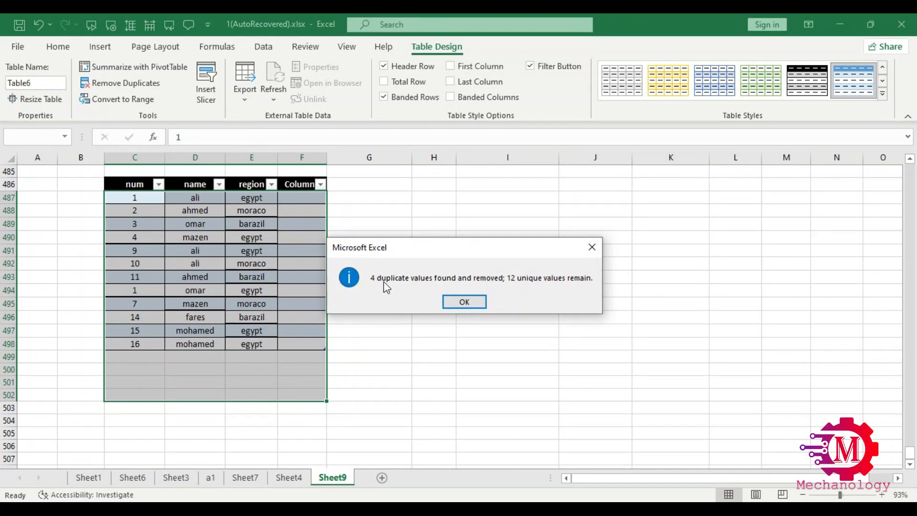
left_click(463, 301)
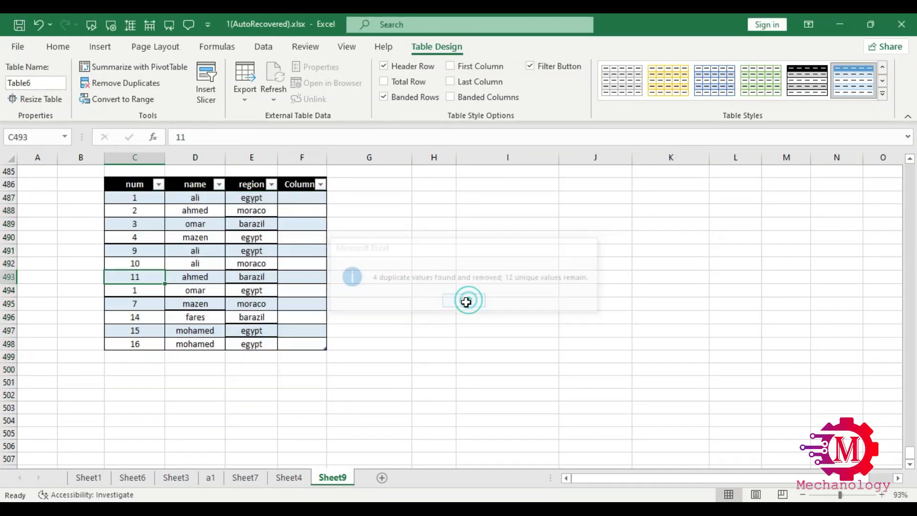
key("ctrl+z")
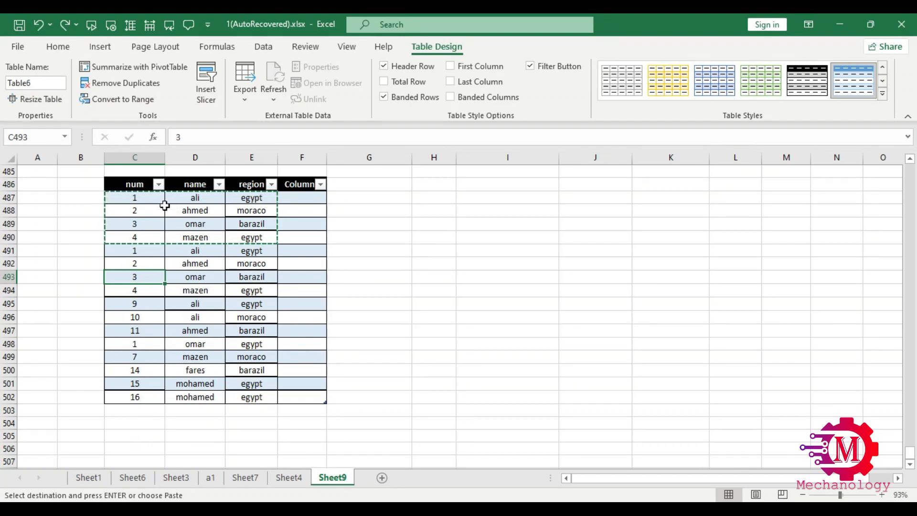
Remove duplicate rows by comparing only the region and Column4 columns, excluding num and name, and undo the removal
left_click(202, 201)
left_click(204, 236)
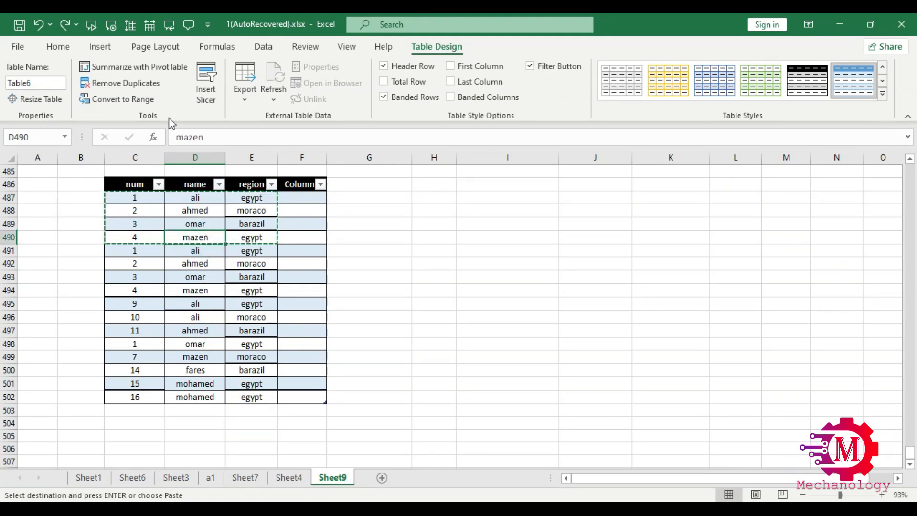
left_click(122, 83)
left_click(579, 242)
left_click(579, 254)
left_click(774, 325)
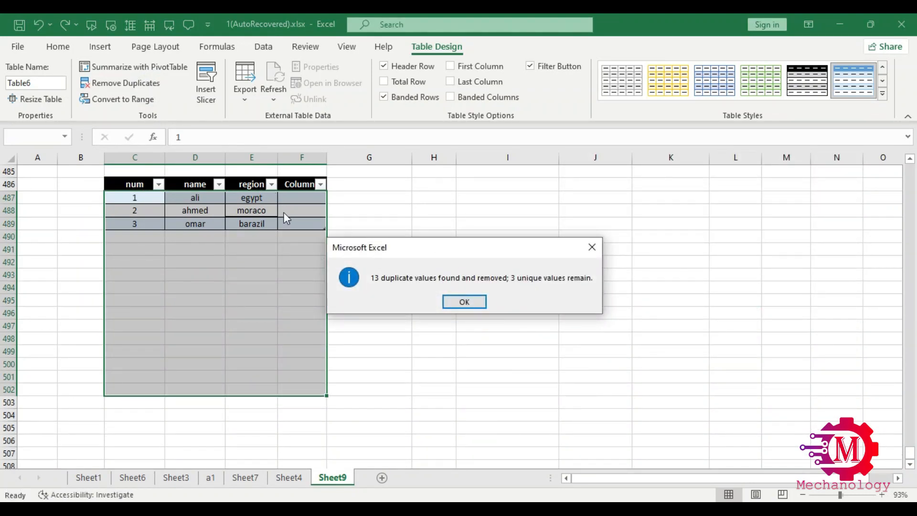
left_click(592, 247)
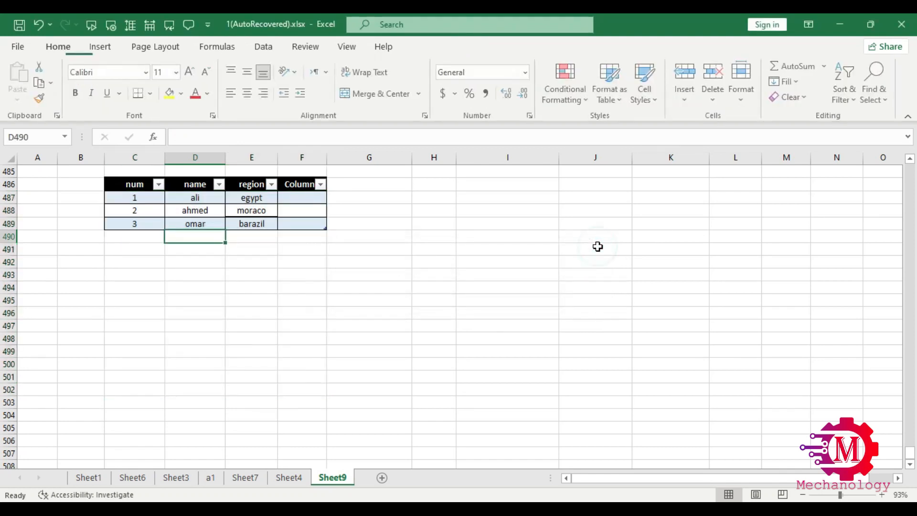
key("ctrl+z")
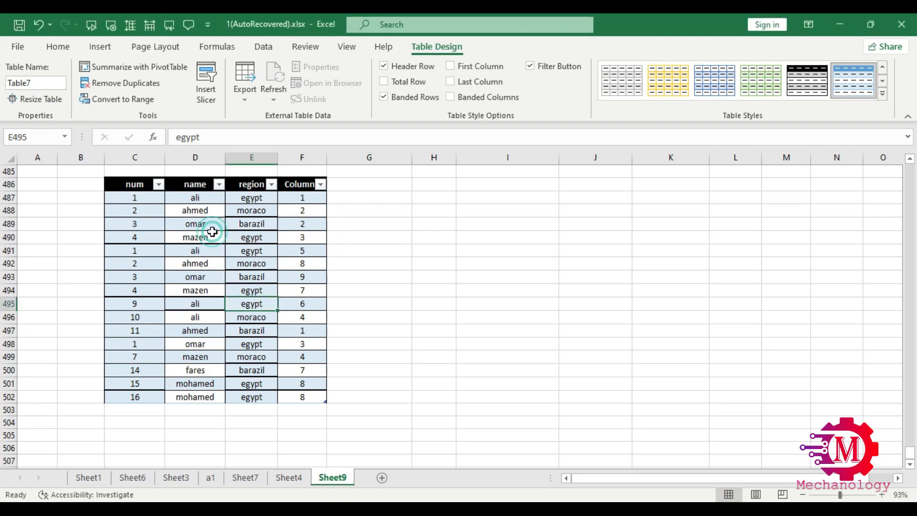
Convert the table starting at C486 to a normal range
left_click(190, 276)
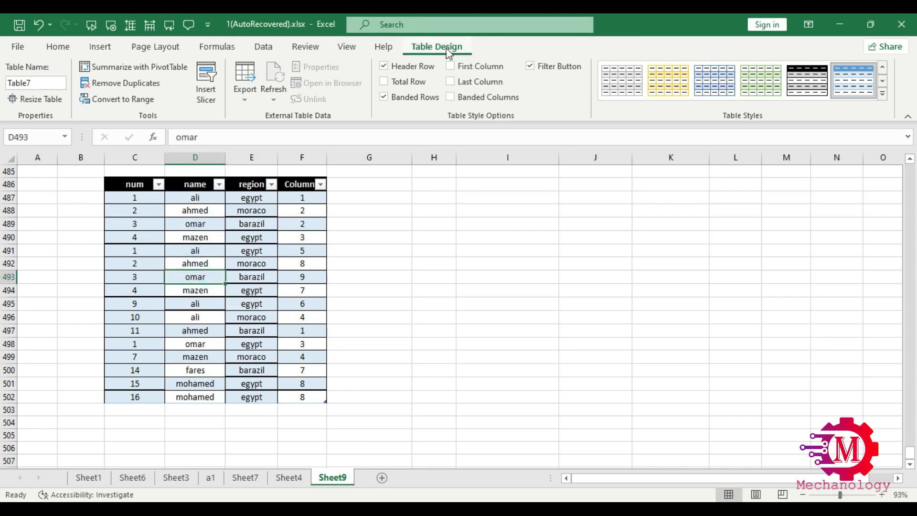
left_click(101, 99)
left_click(436, 301)
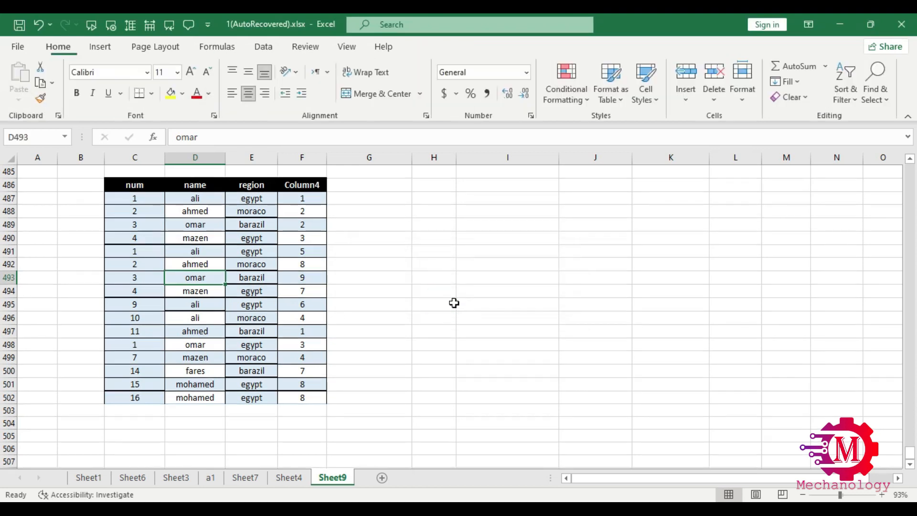
Add subtotals to the range at each change in region, using Sum on Column4
left_click(261, 46)
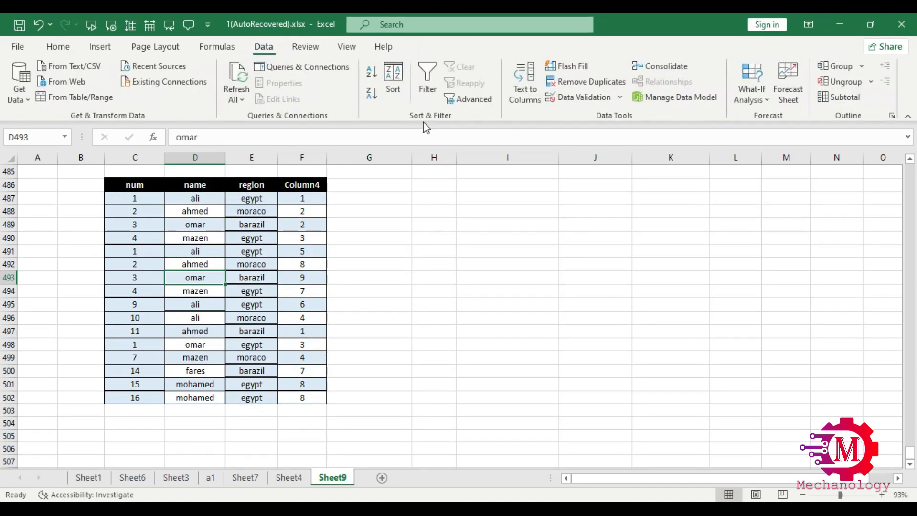
left_click(848, 102)
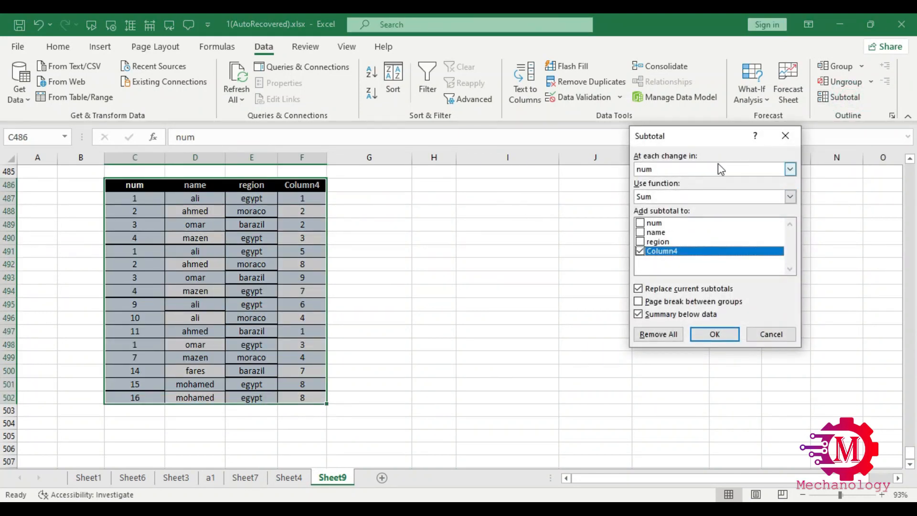
left_click(793, 169)
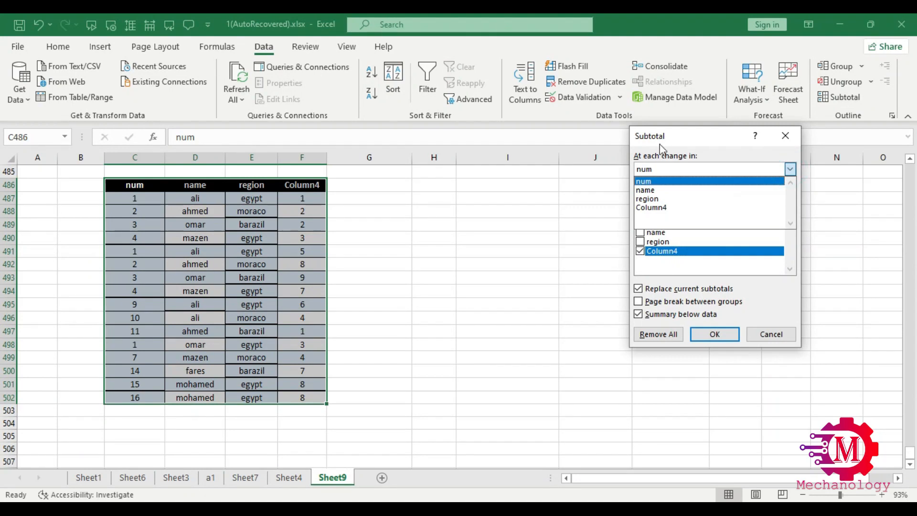
left_click(652, 199)
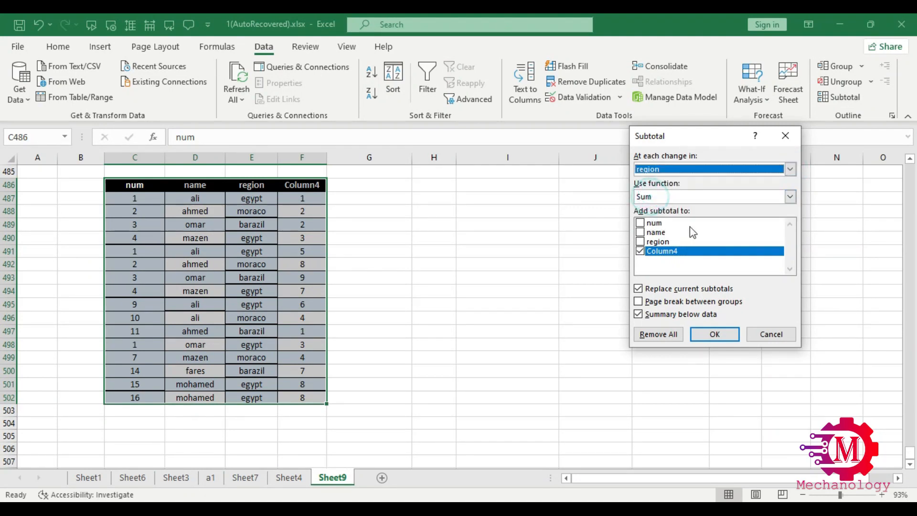
left_click(788, 196)
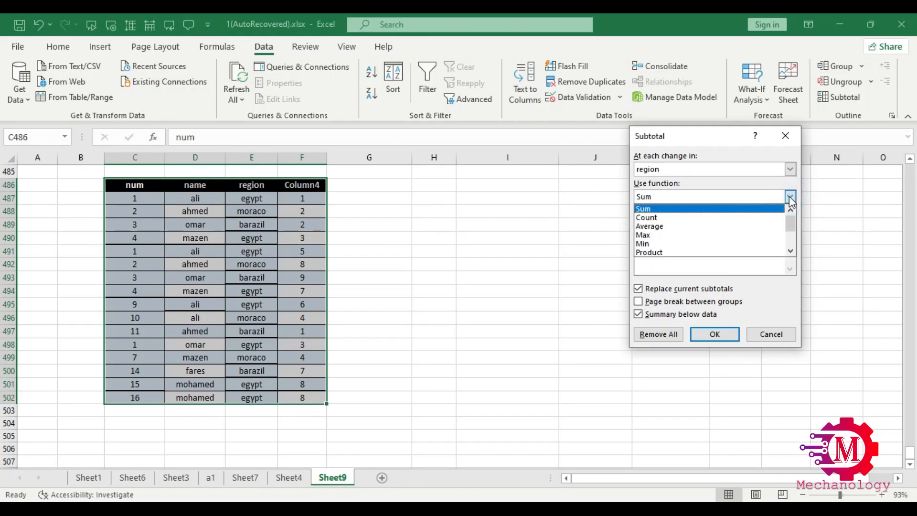
left_click(788, 196)
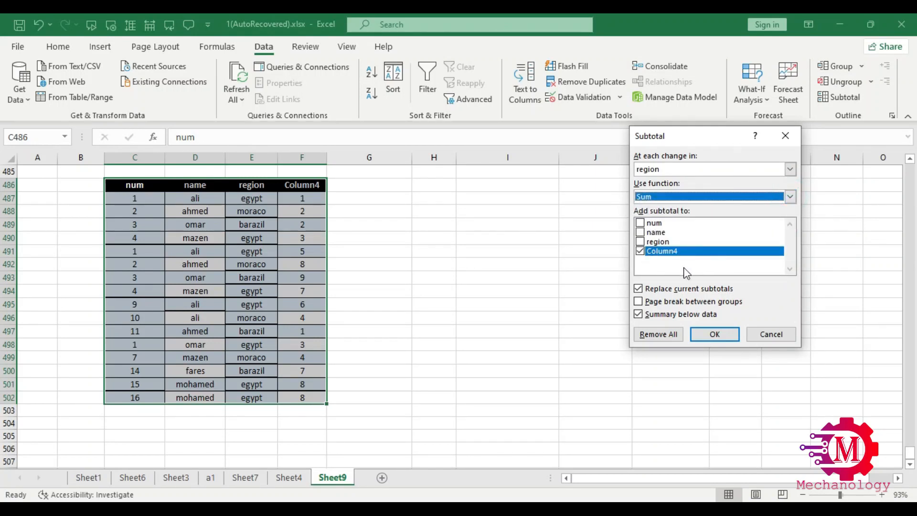
left_click(714, 334)
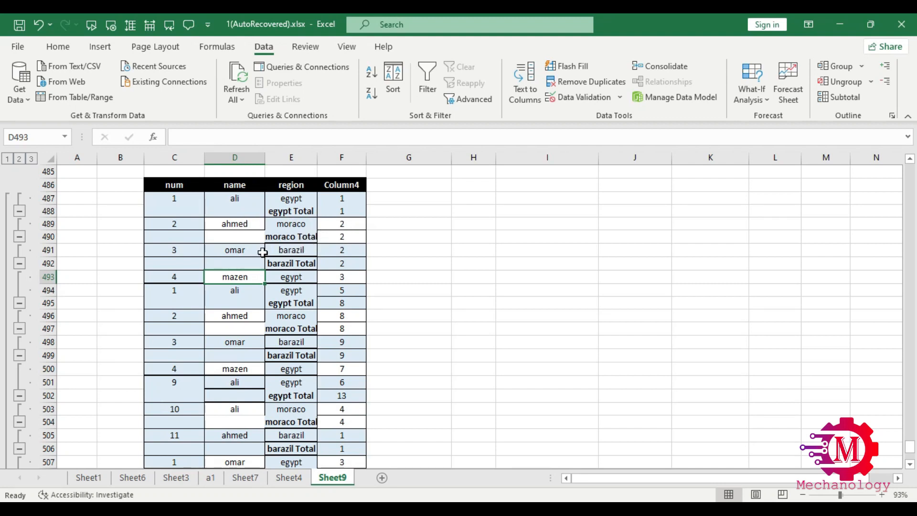
Examine the region subtotals and grand total in full detail, at outline levels 2 and 1, and again at level 3
scroll(308, 246, "down", 1)
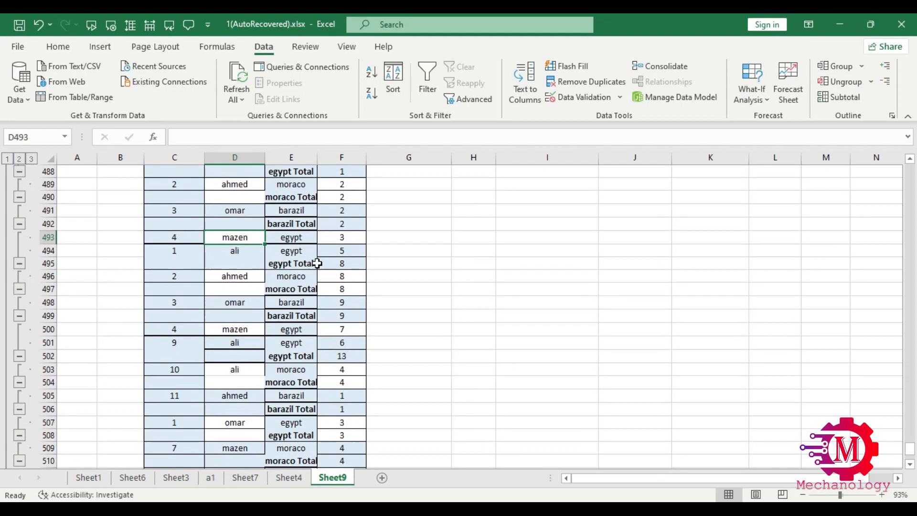
scroll(352, 266, "up", 1)
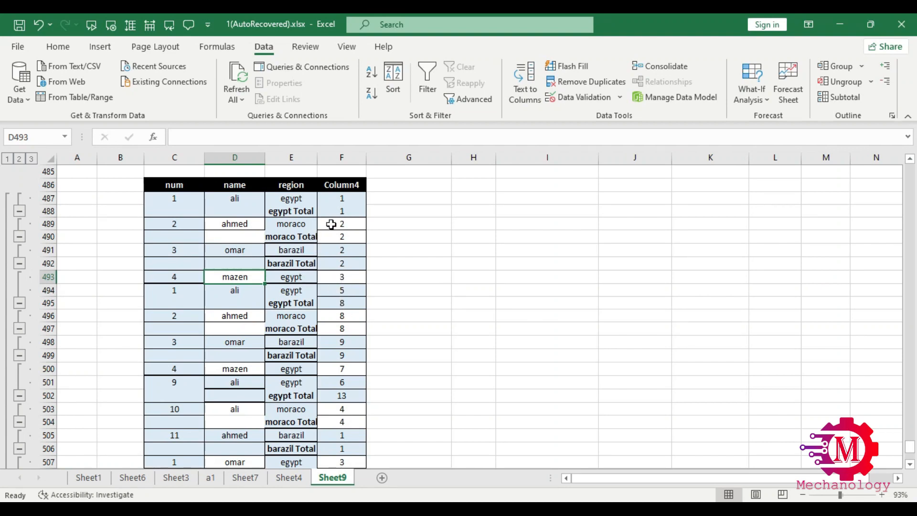
scroll(297, 236, "up", 1)
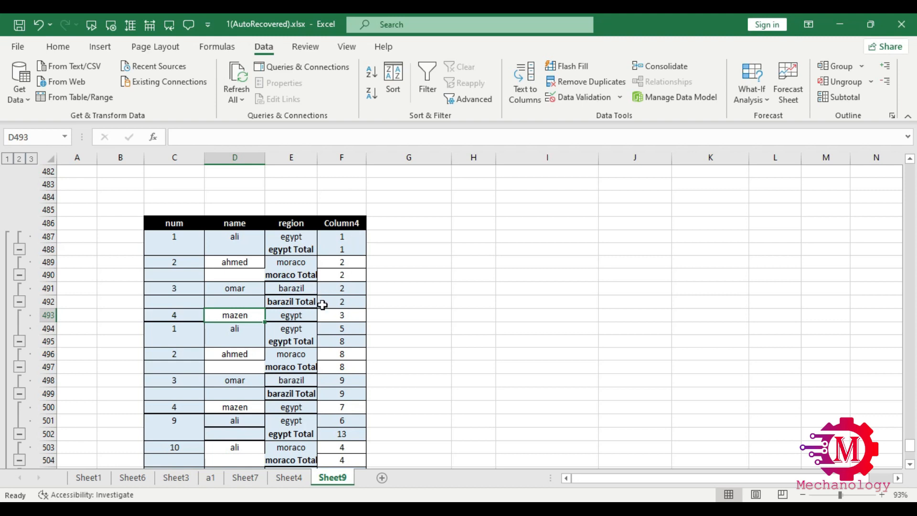
scroll(303, 314, "down", 4)
scroll(303, 315, "up", 2)
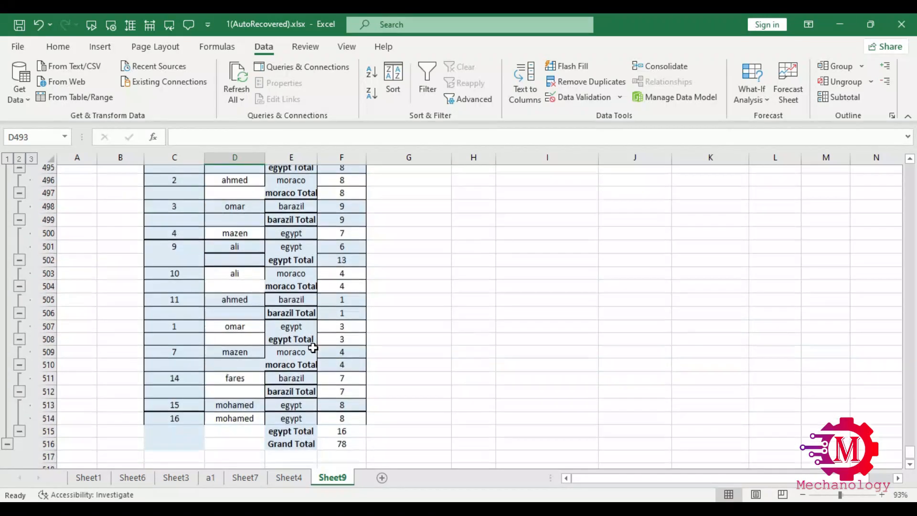
left_click(19, 159)
scroll(327, 234, "up", 1)
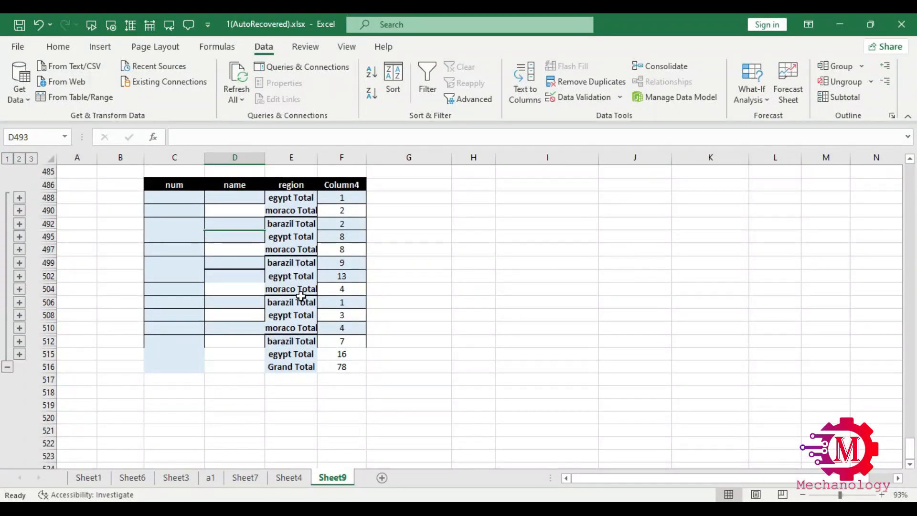
left_click(11, 161)
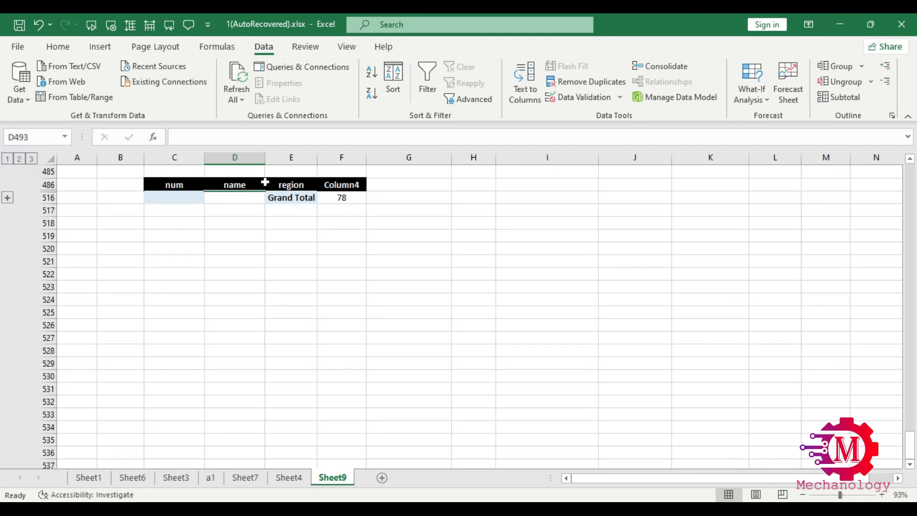
left_click(32, 159)
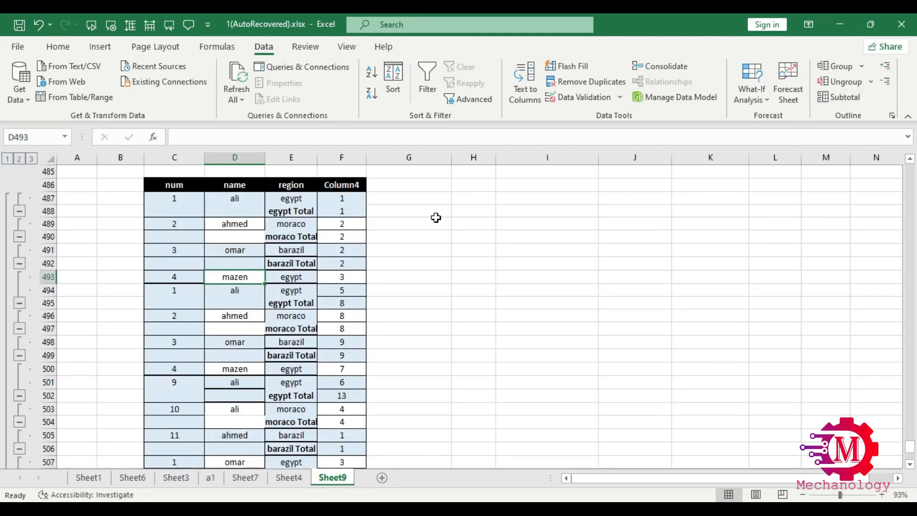
Undo the region subtotals and their outline grouping on the range
key("ctrl+z")
key("ctrl+z")
key("ctrl+z")
Review the functions that Subtotal offers for the range, from Sum through Varp
scroll(331, 228, "up", 3)
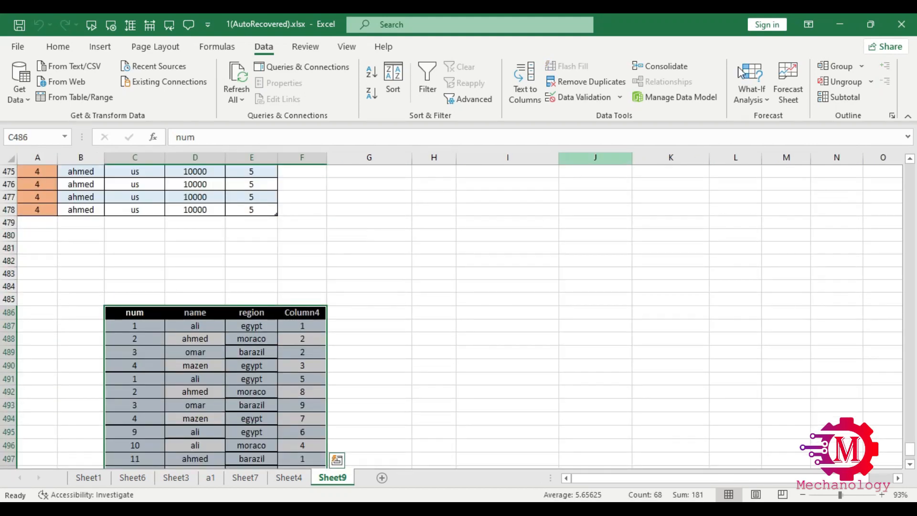
left_click(839, 97)
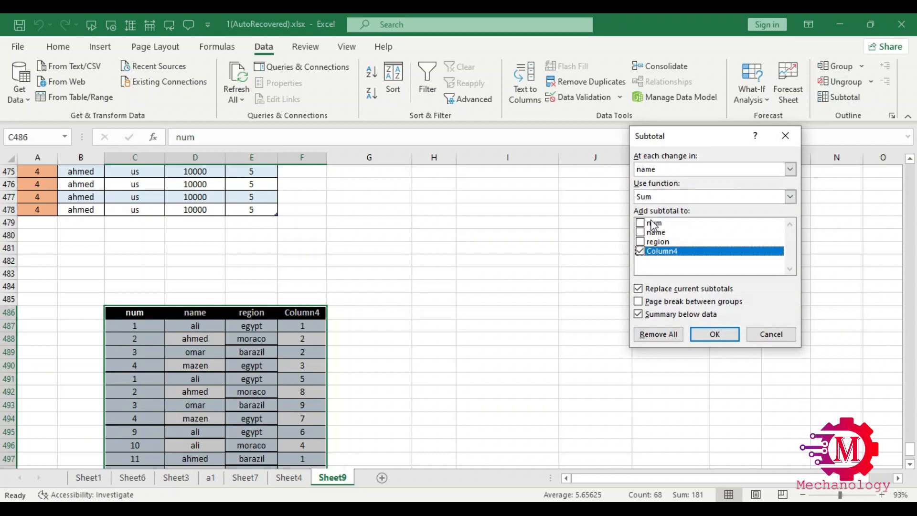
left_click(781, 196)
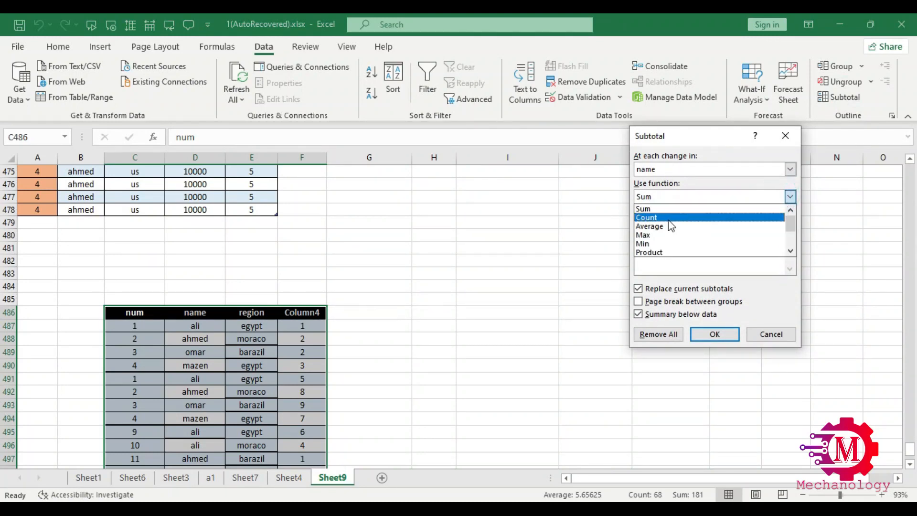
scroll(665, 244, "down", 1)
scroll(663, 241, "down", 4)
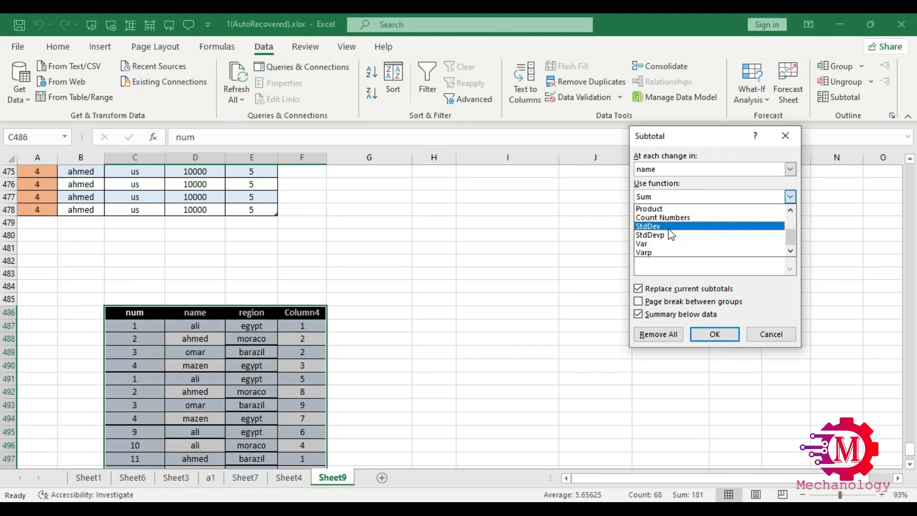
scroll(670, 234, "up", 5)
left_click(790, 198)
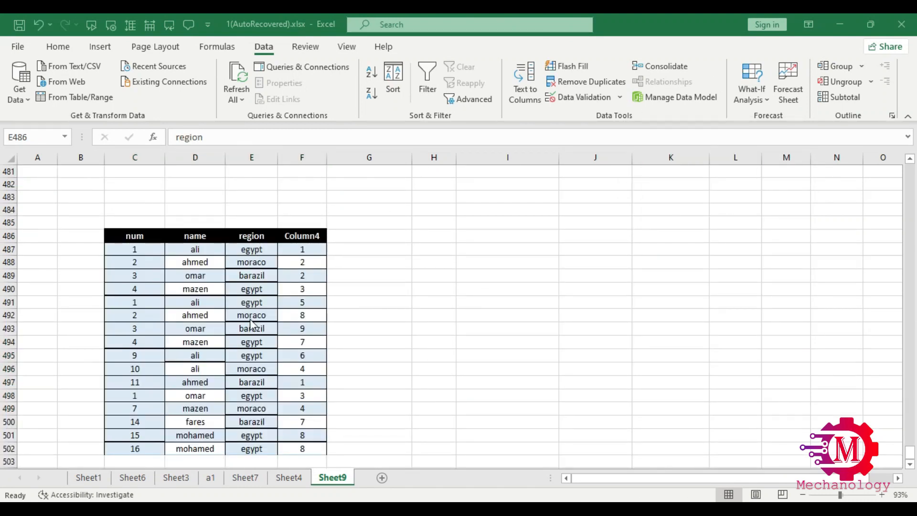
Add filters to the range headers and filter the region column to egypt only
left_click(433, 80)
left_click(431, 76)
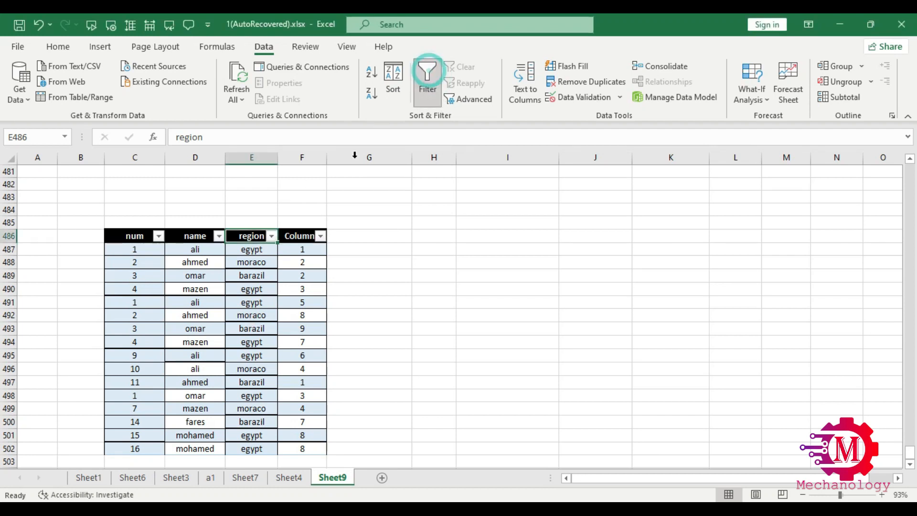
left_click(271, 235)
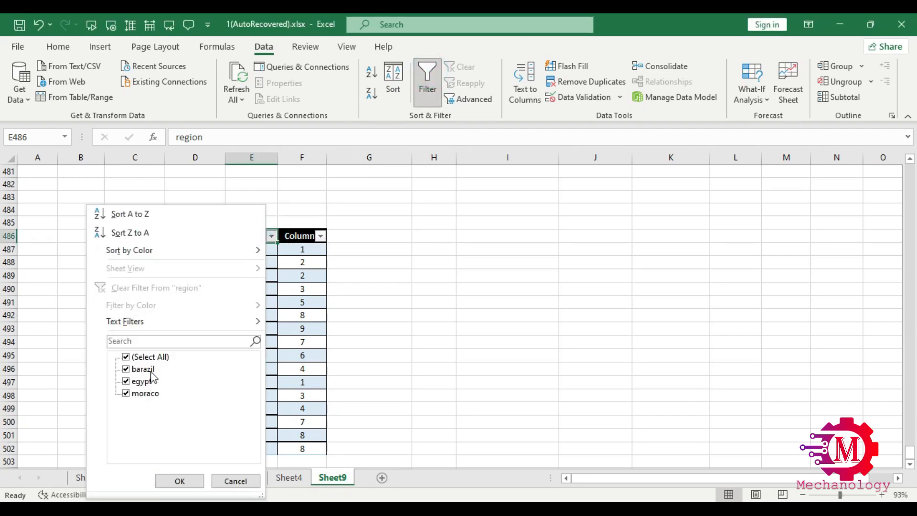
left_click(126, 357)
left_click(127, 381)
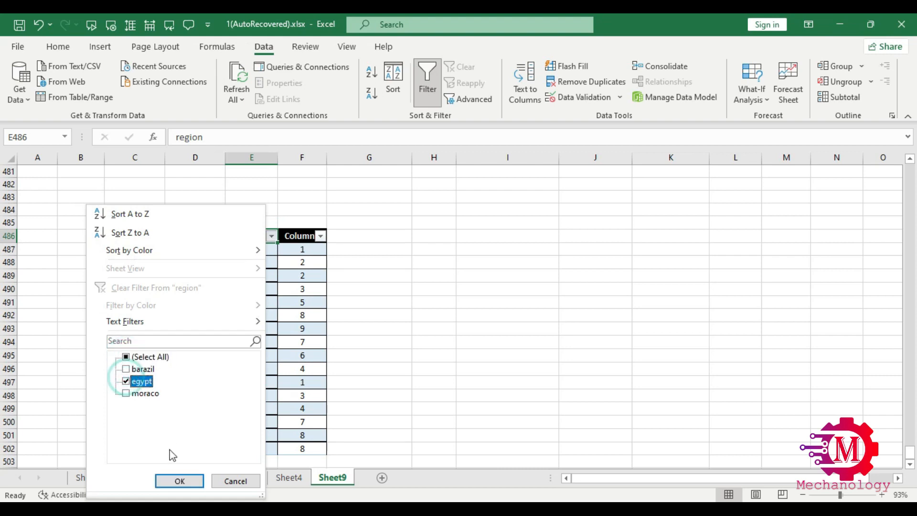
left_click(180, 481)
Subtotal the filtered egypt rows at each change in region, using Sum on Column4
left_click(260, 287)
left_click(838, 97)
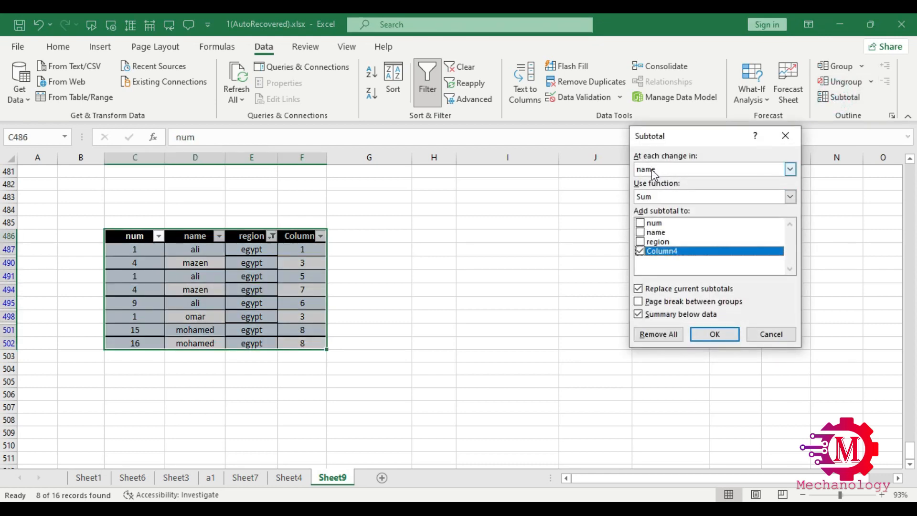
left_click(789, 169)
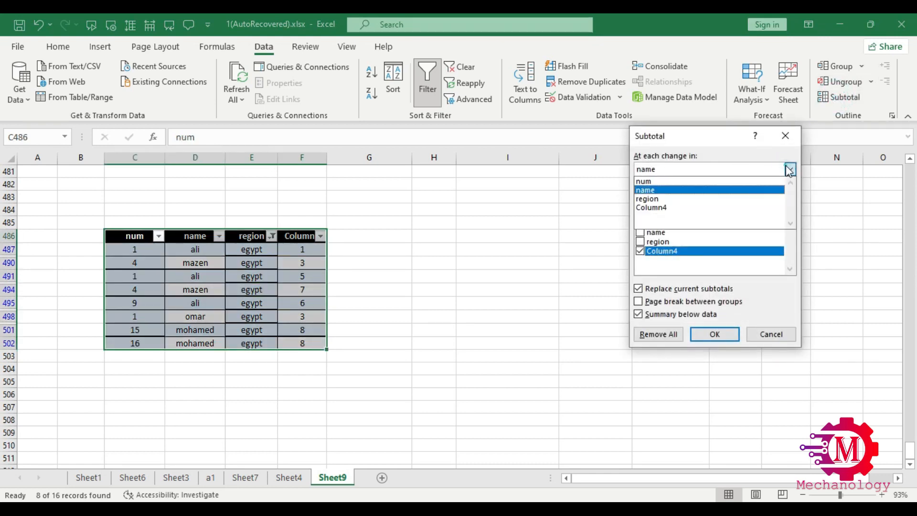
left_click(697, 196)
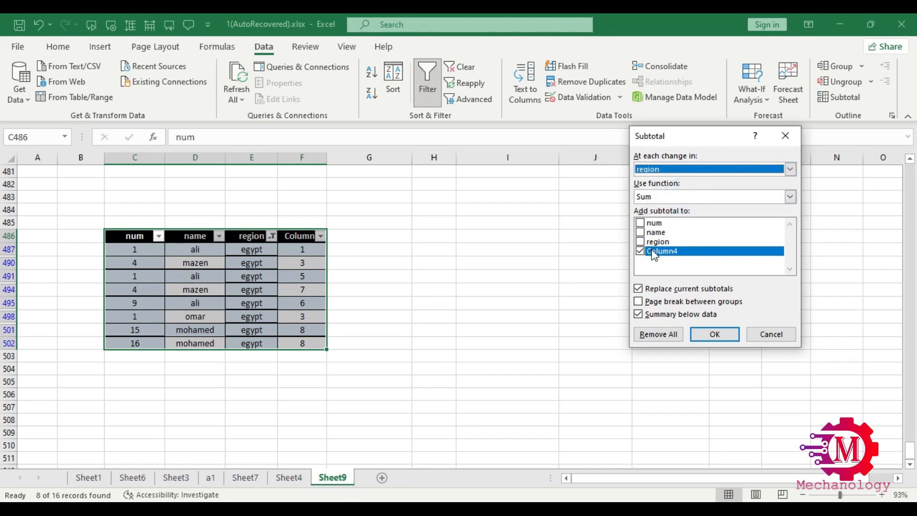
left_click(719, 332)
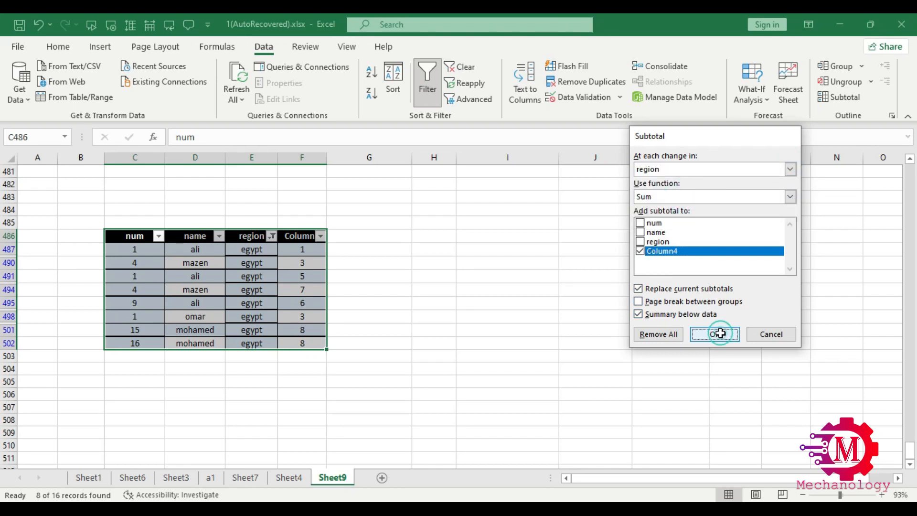